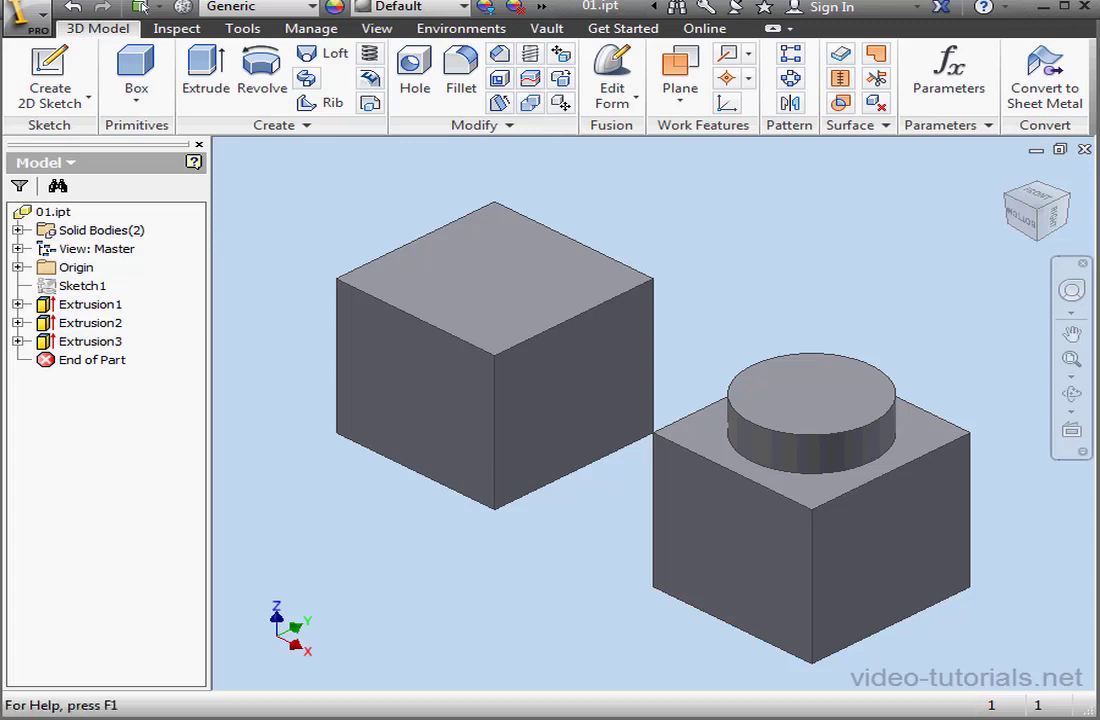
Expand the solid bodies list and set the whole part's appearance to Anodized - Red.
click(18, 230)
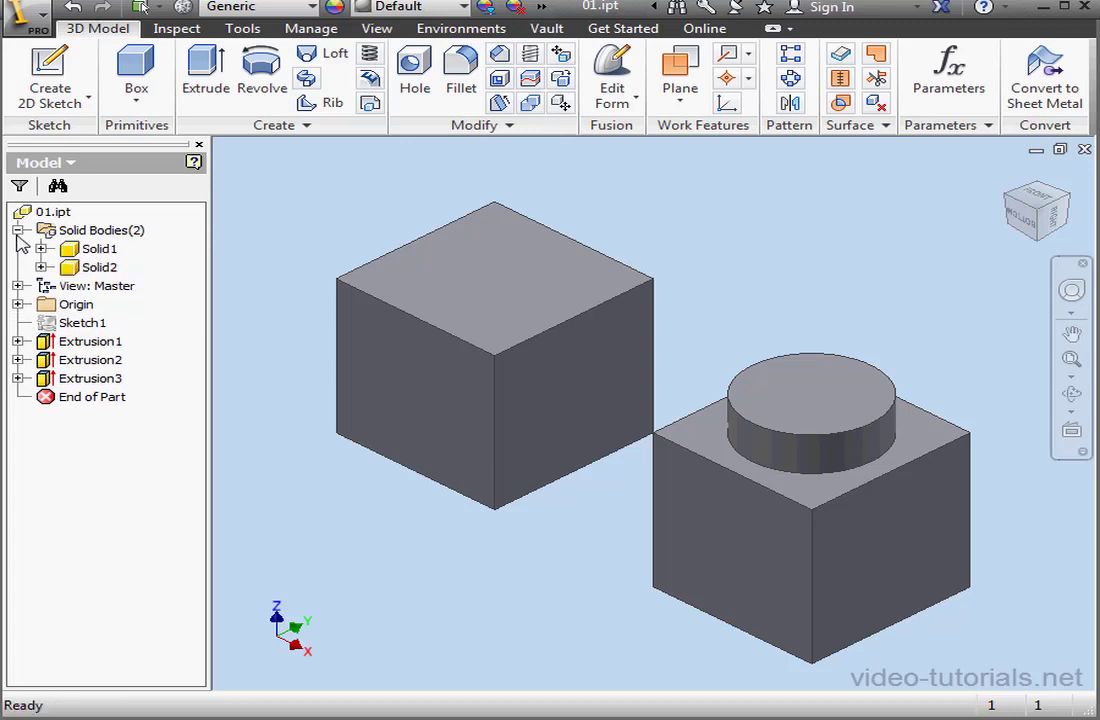
click(463, 7)
scroll(505, 70, up, 10)
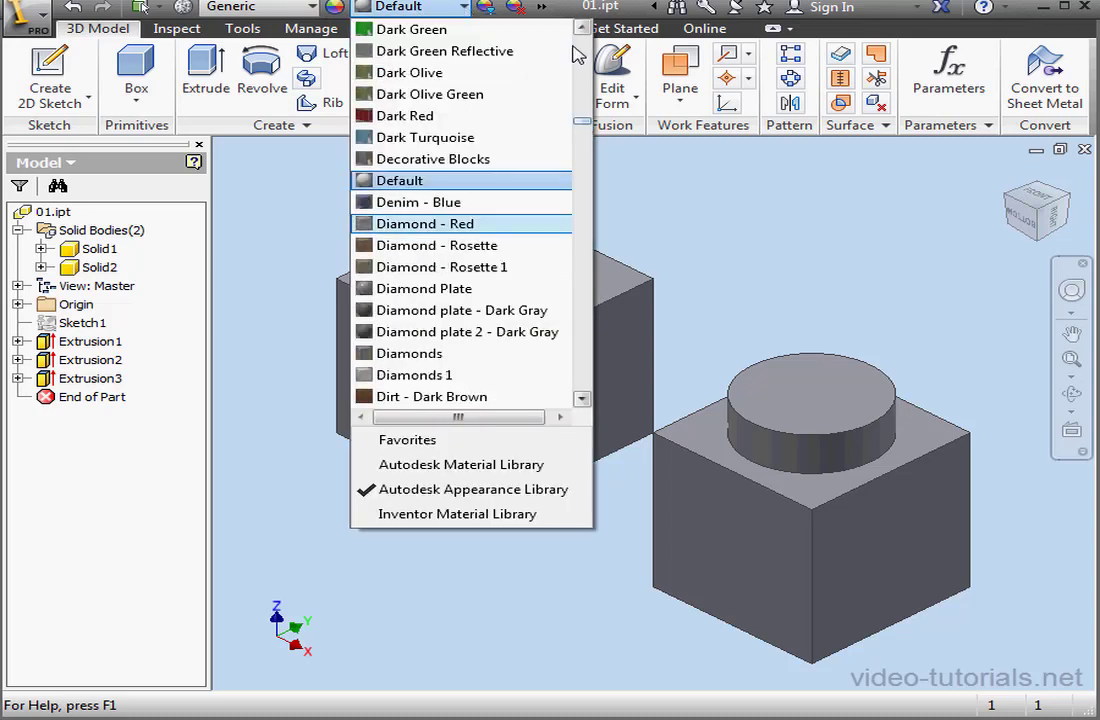
scroll(578, 60, down, 9)
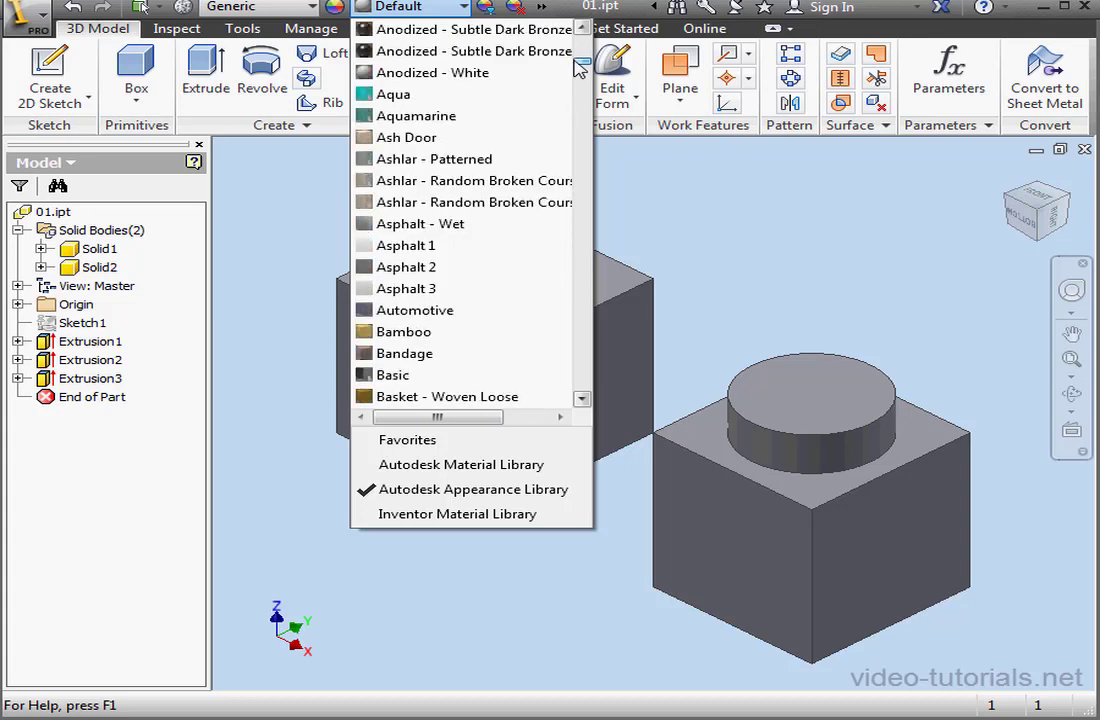
click(585, 31)
scroll(588, 33, up, 1)
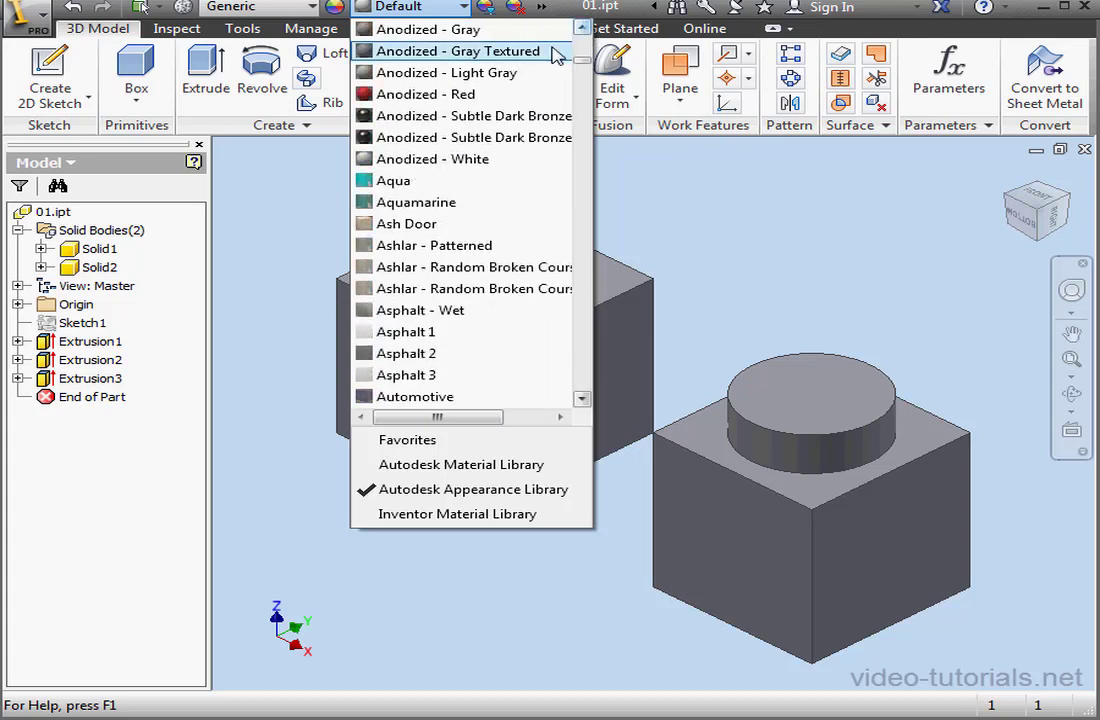
click(466, 97)
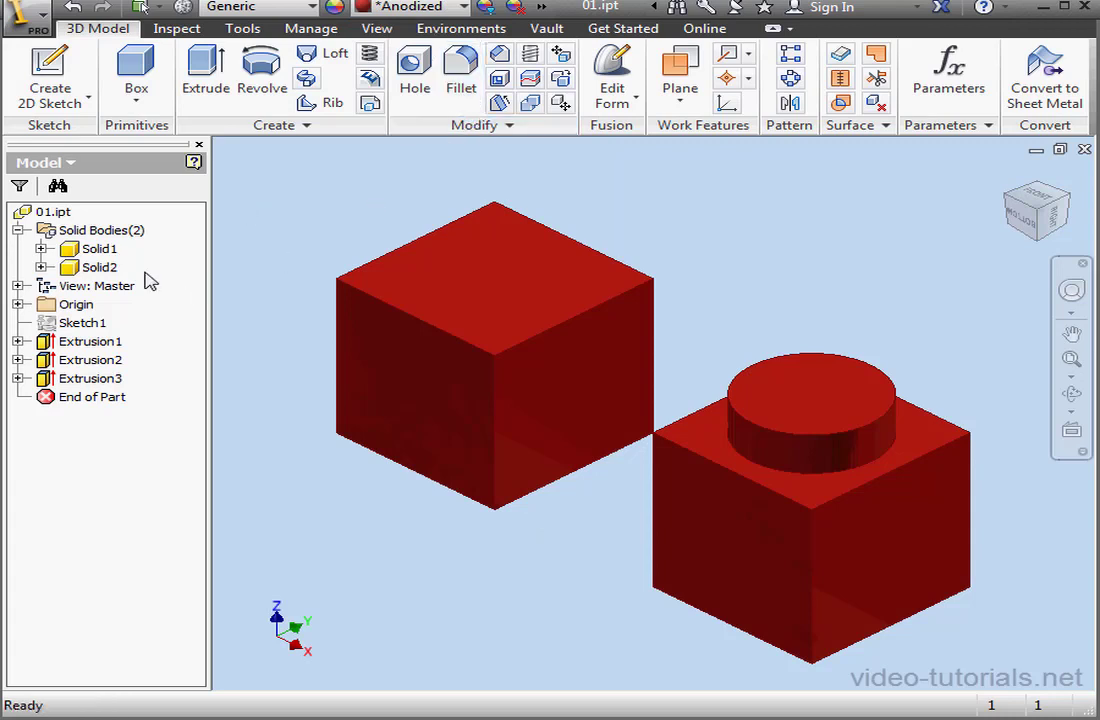
Set the body appearance of Solid1 to Anodized - Blue in its properties.
right_click(105, 253)
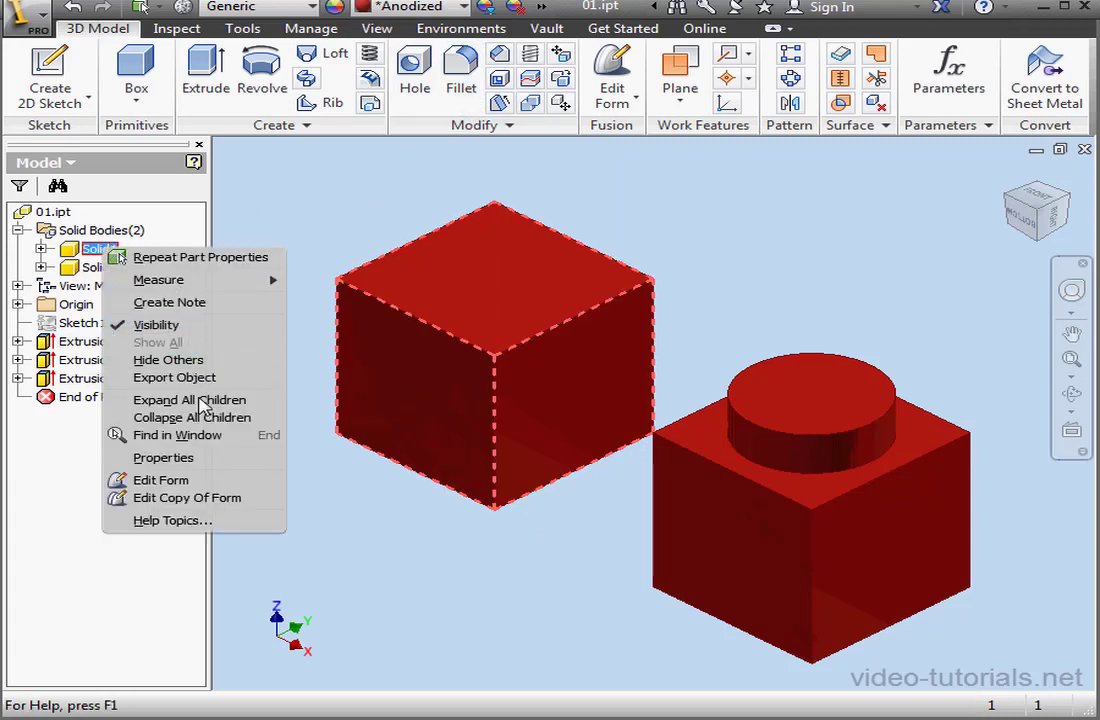
click(195, 460)
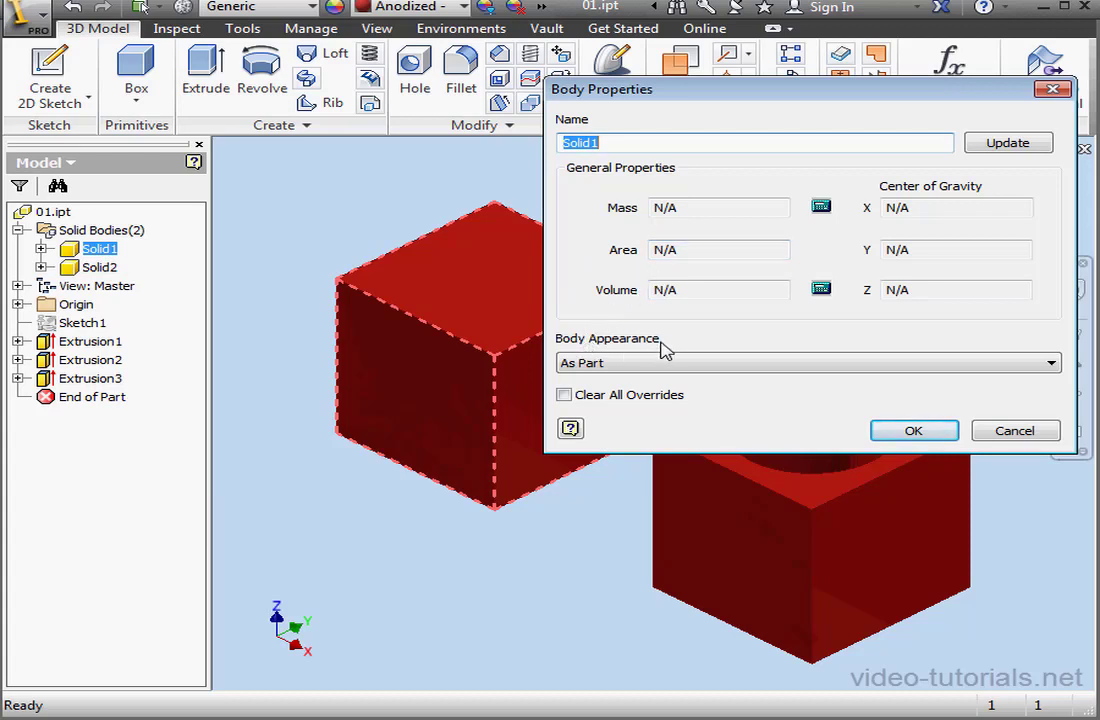
click(1052, 364)
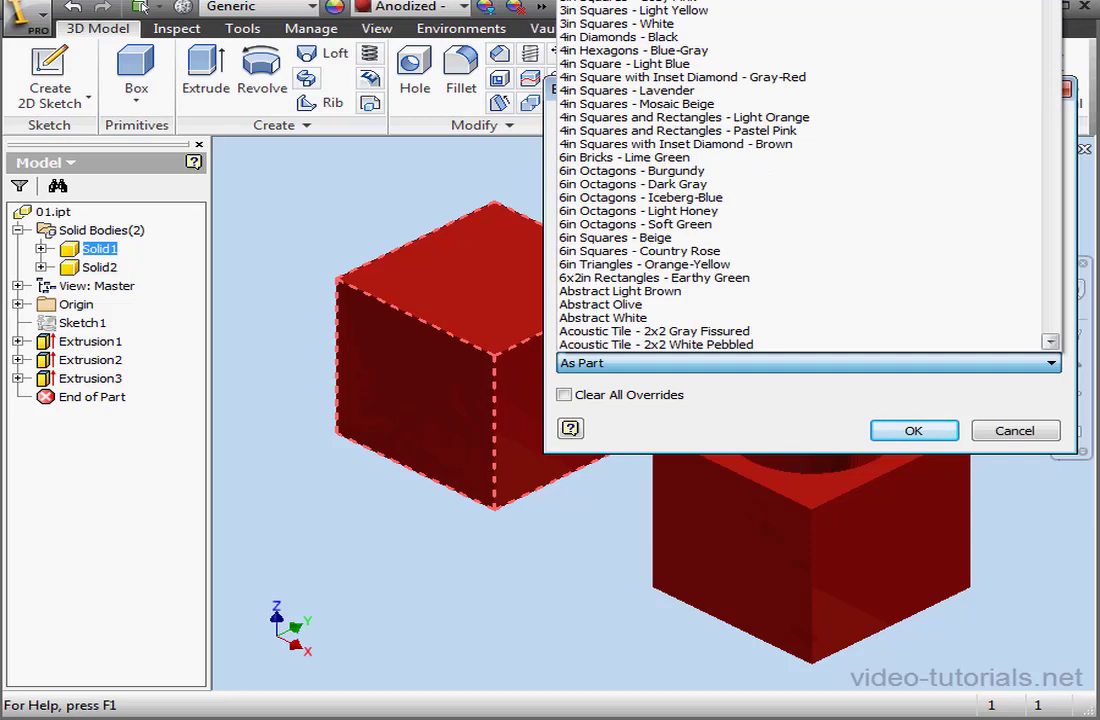
scroll(800, 175, down, 13)
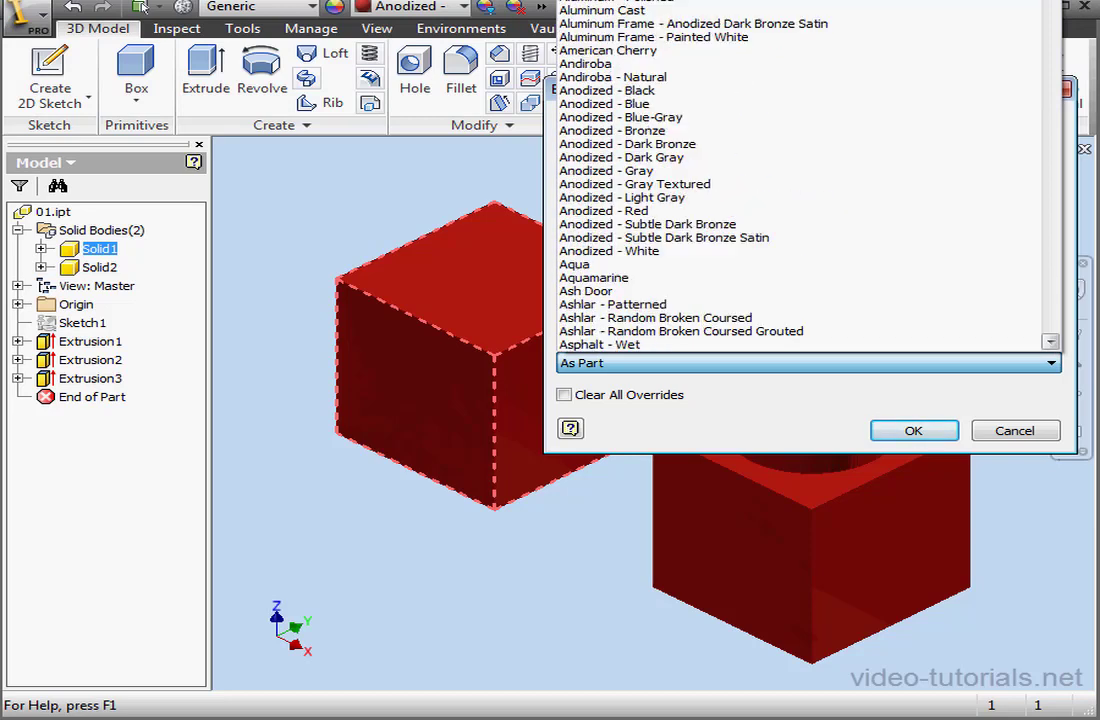
click(808, 104)
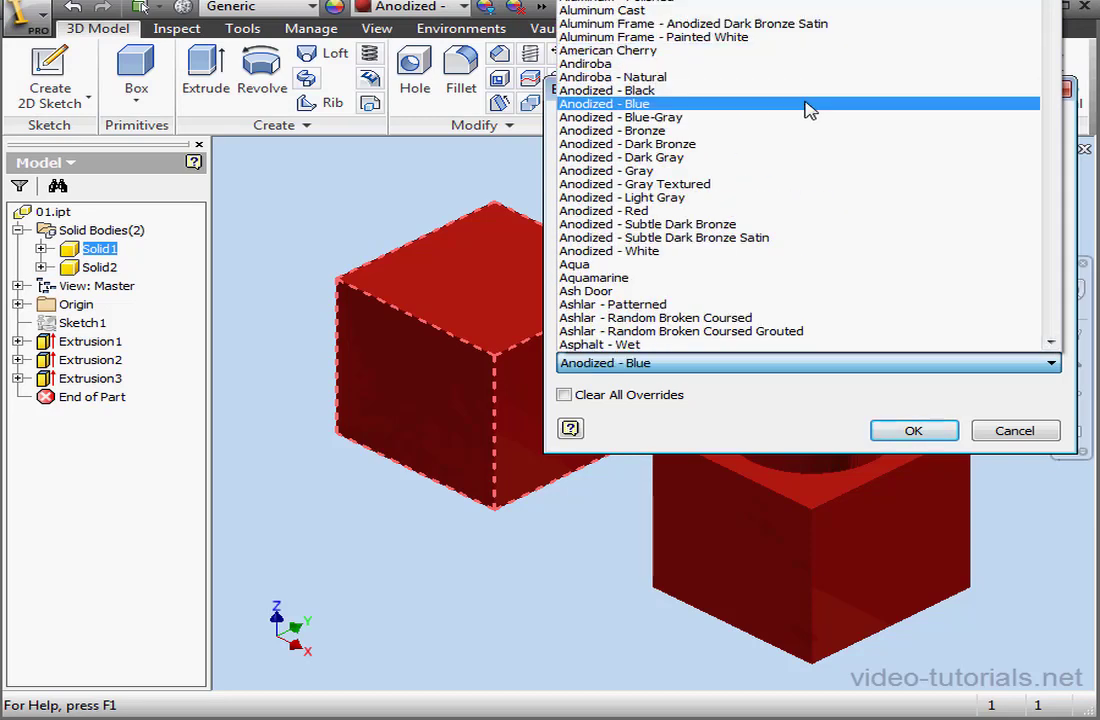
click(930, 436)
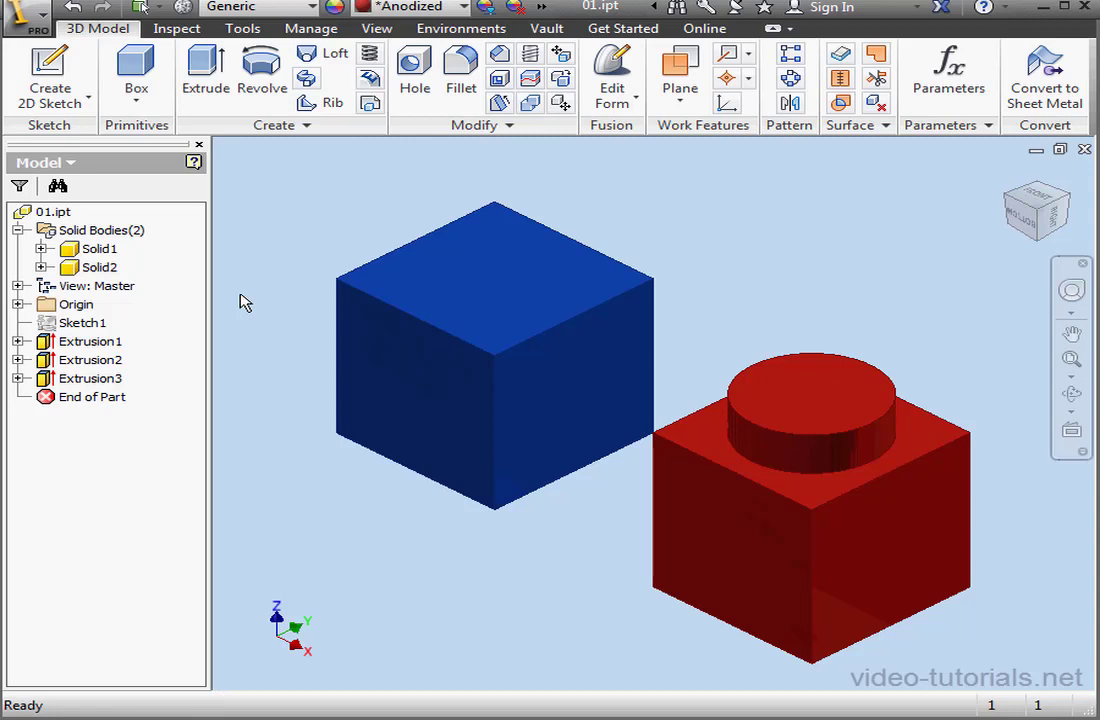
Set the feature appearance of Extrusion2 to Anodized - Bronze in its properties.
right_click(109, 361)
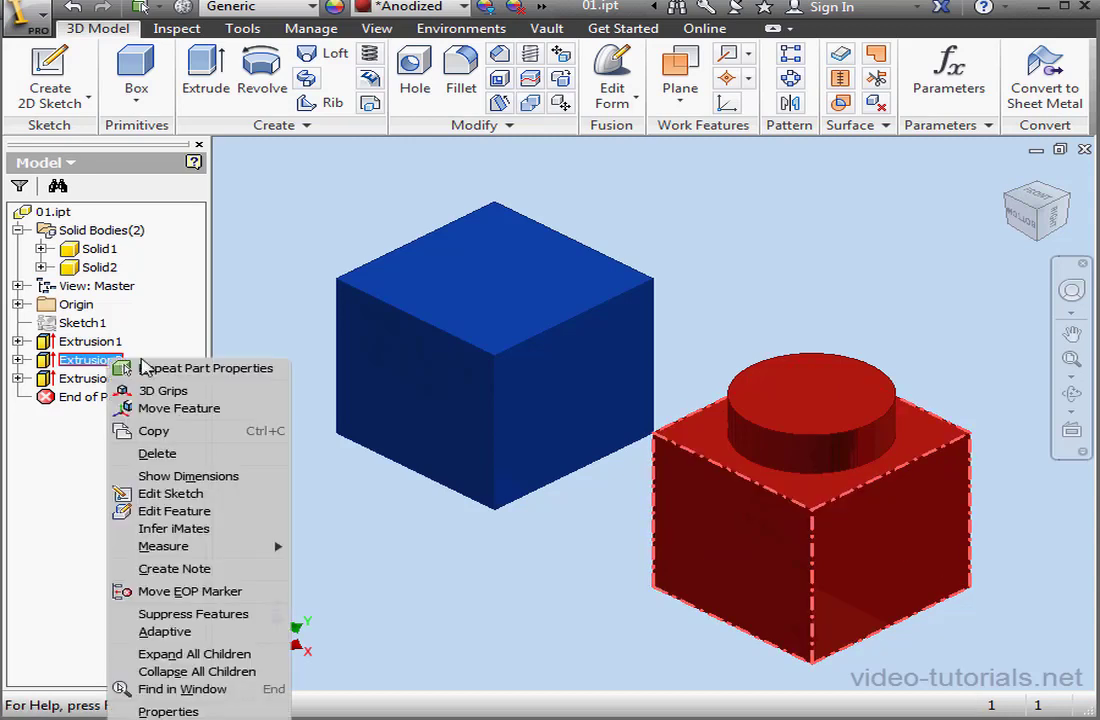
click(197, 712)
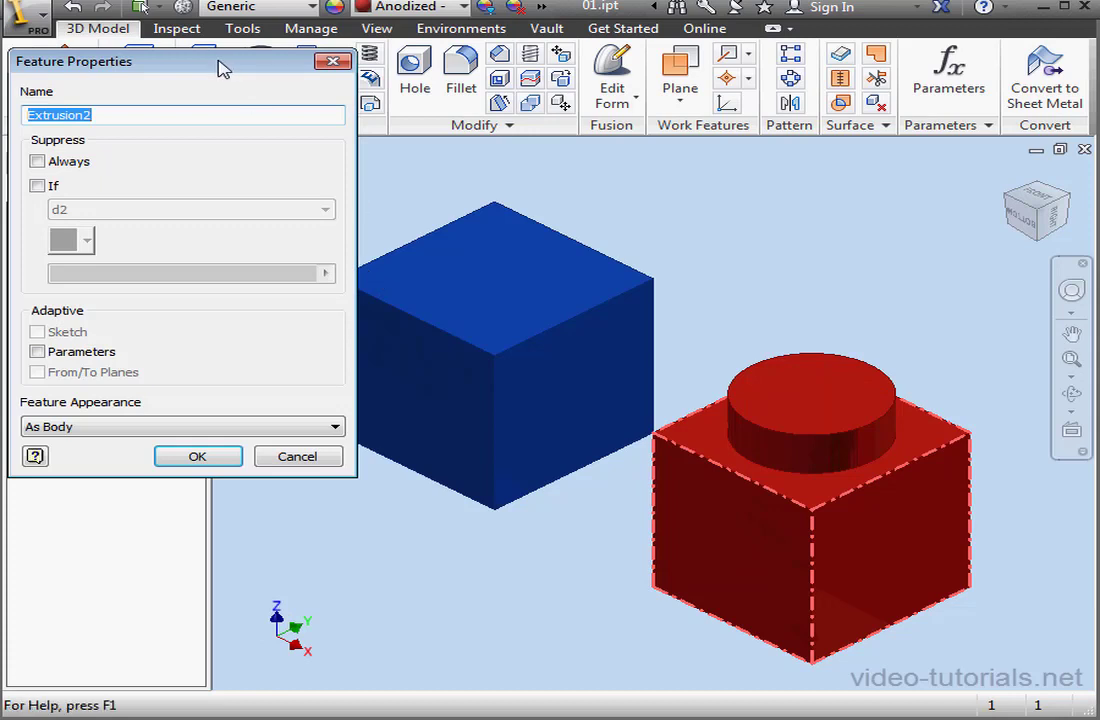
drag(219, 66, 835, 101)
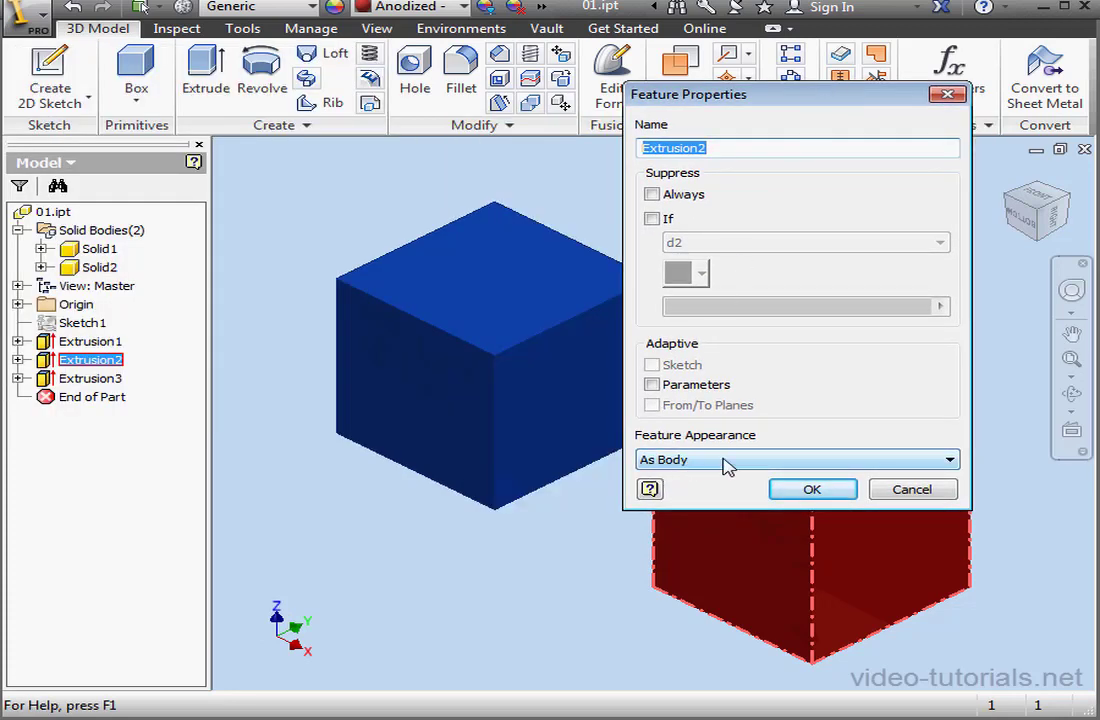
click(957, 460)
scroll(945, 430, down, 10)
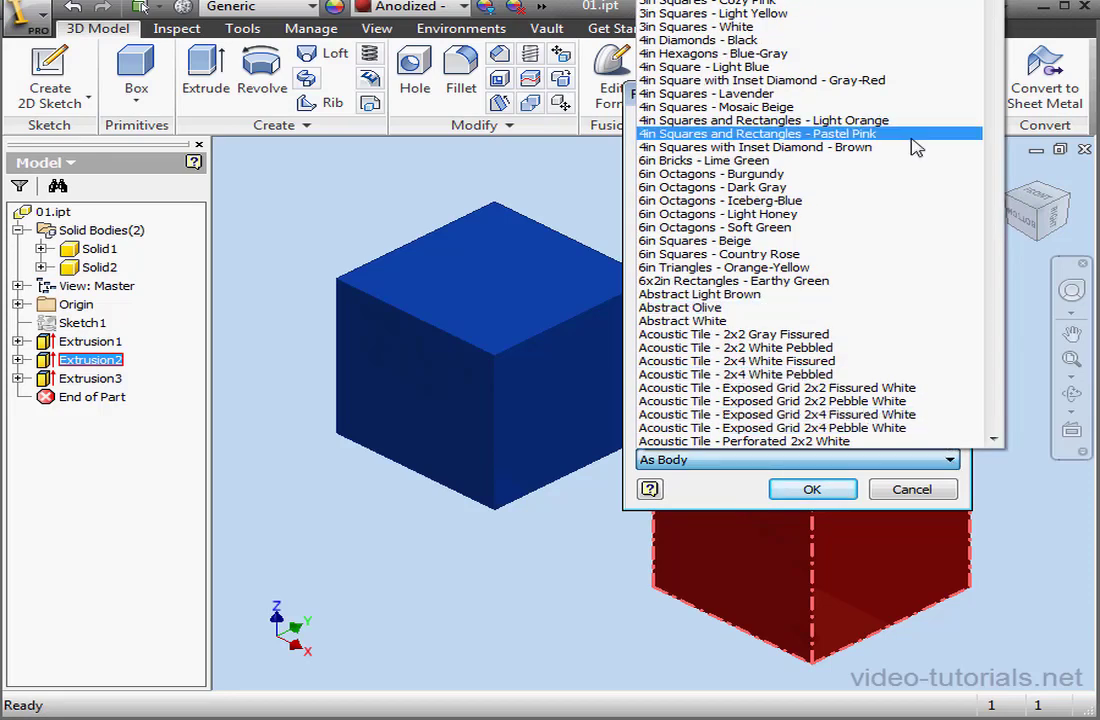
scroll(815, 225, down, 10)
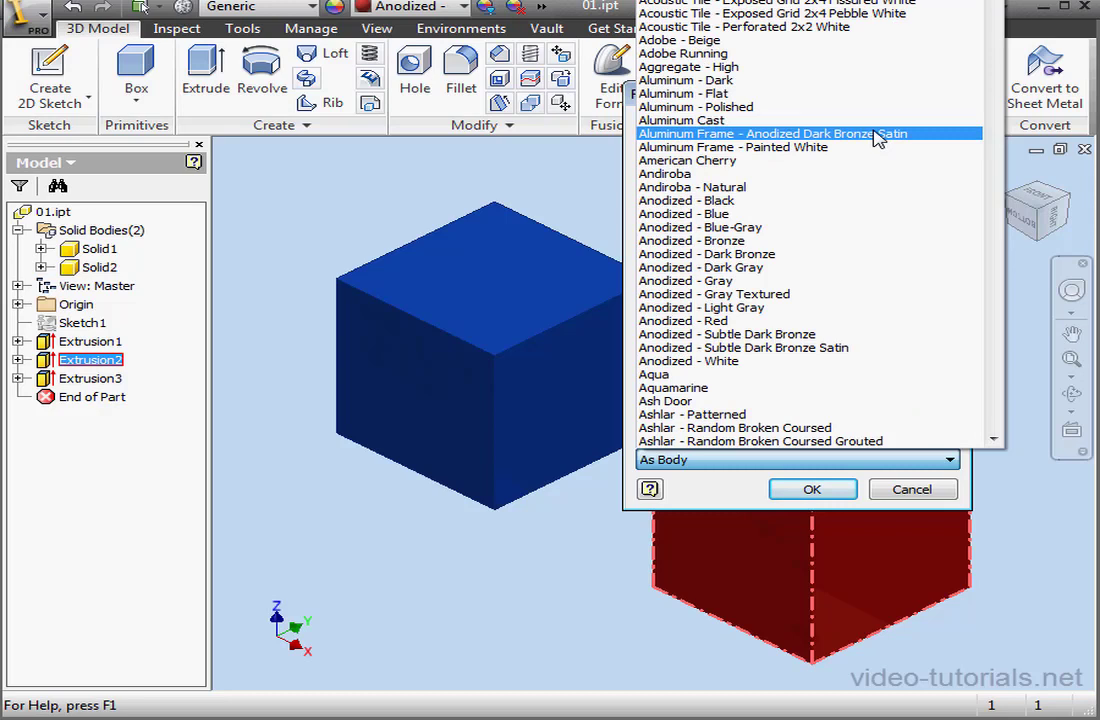
click(770, 243)
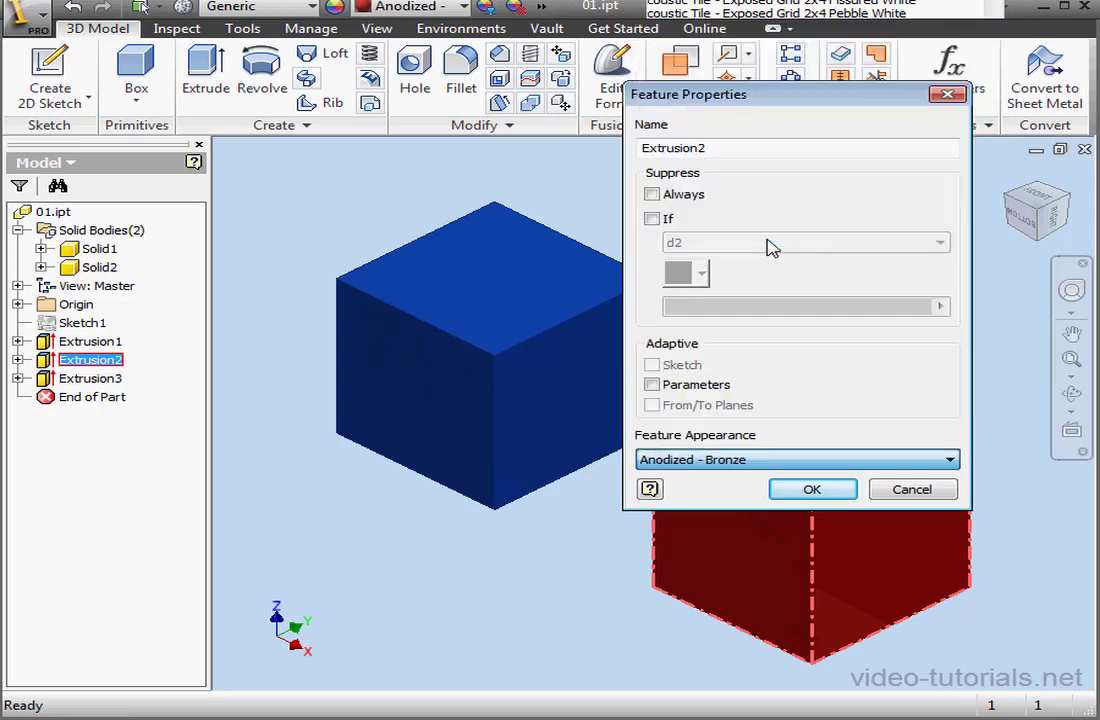
click(829, 490)
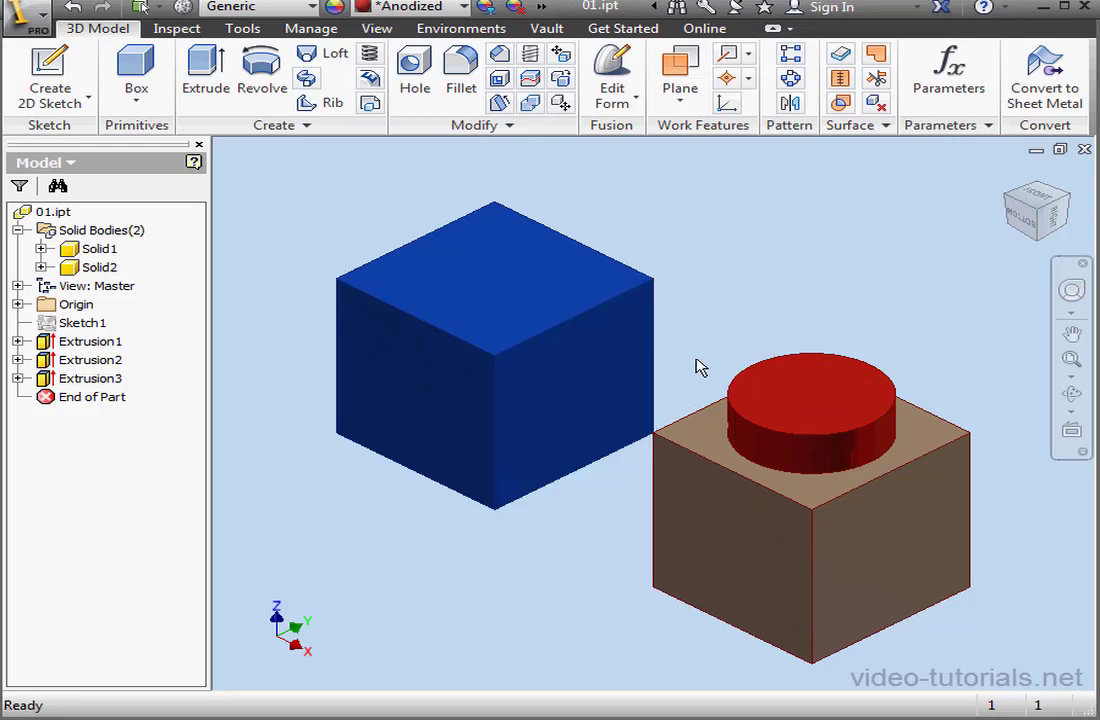
Set the face appearance of the blue cube's top face to White Oak.
right_click(491, 270)
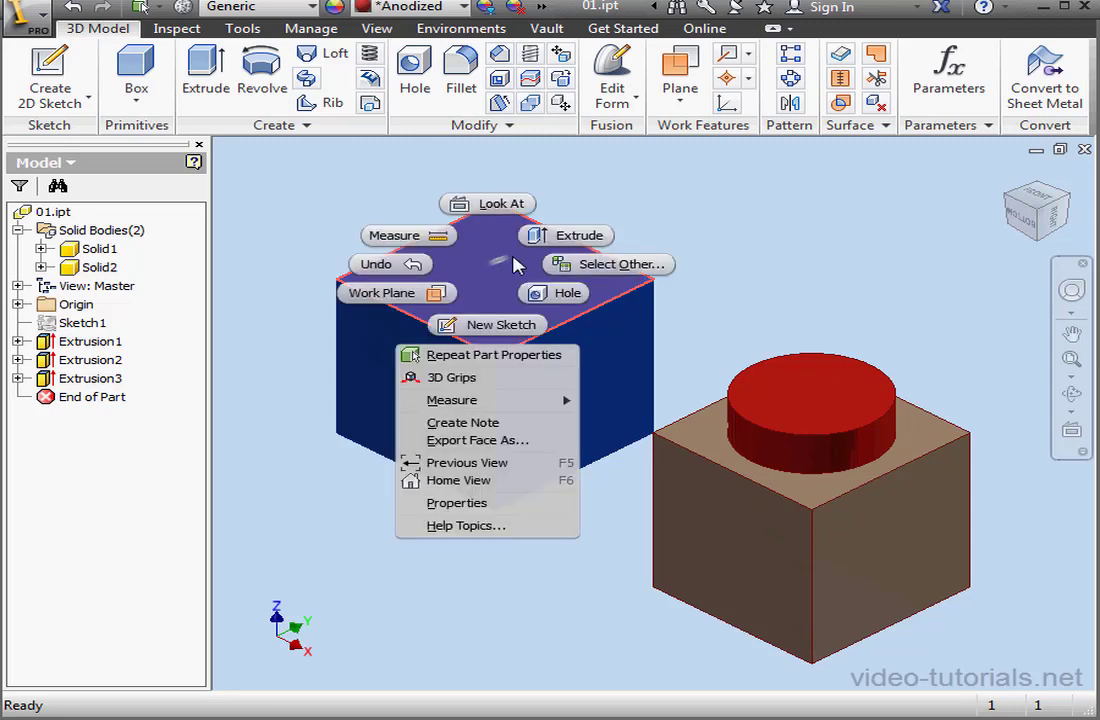
click(495, 505)
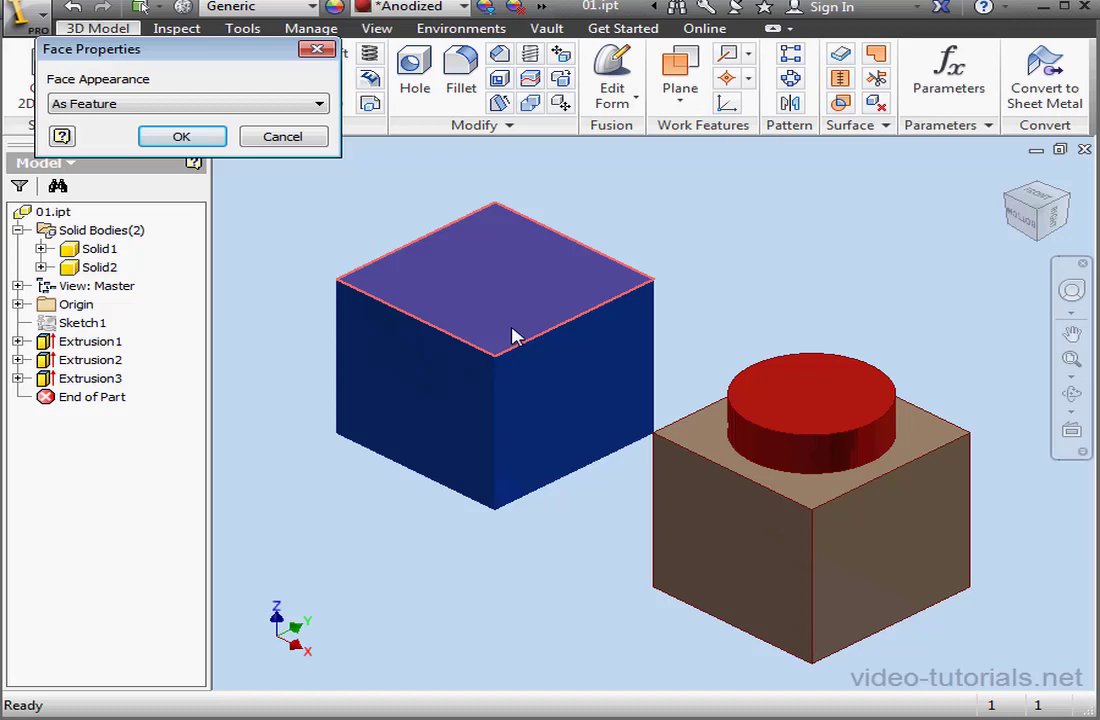
click(319, 104)
drag(405, 152, 427, 642)
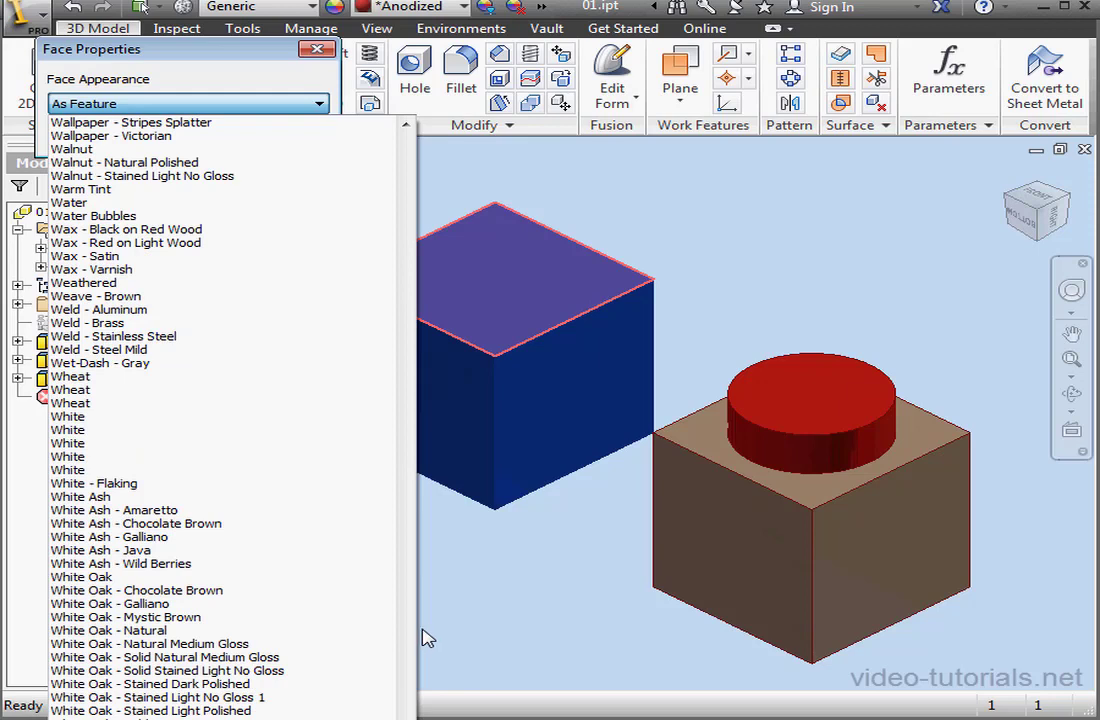
click(163, 577)
click(191, 136)
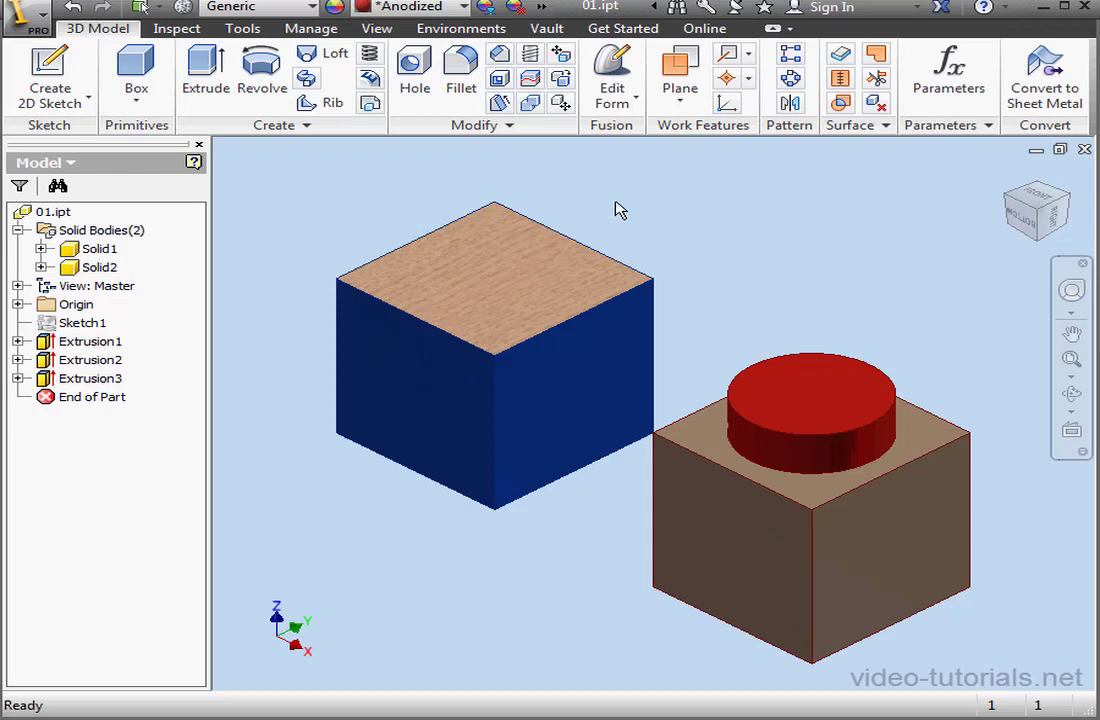
Adjust the White Oak appearance on the cube's top face, slightly changing its texture mapping.
click(562, 268)
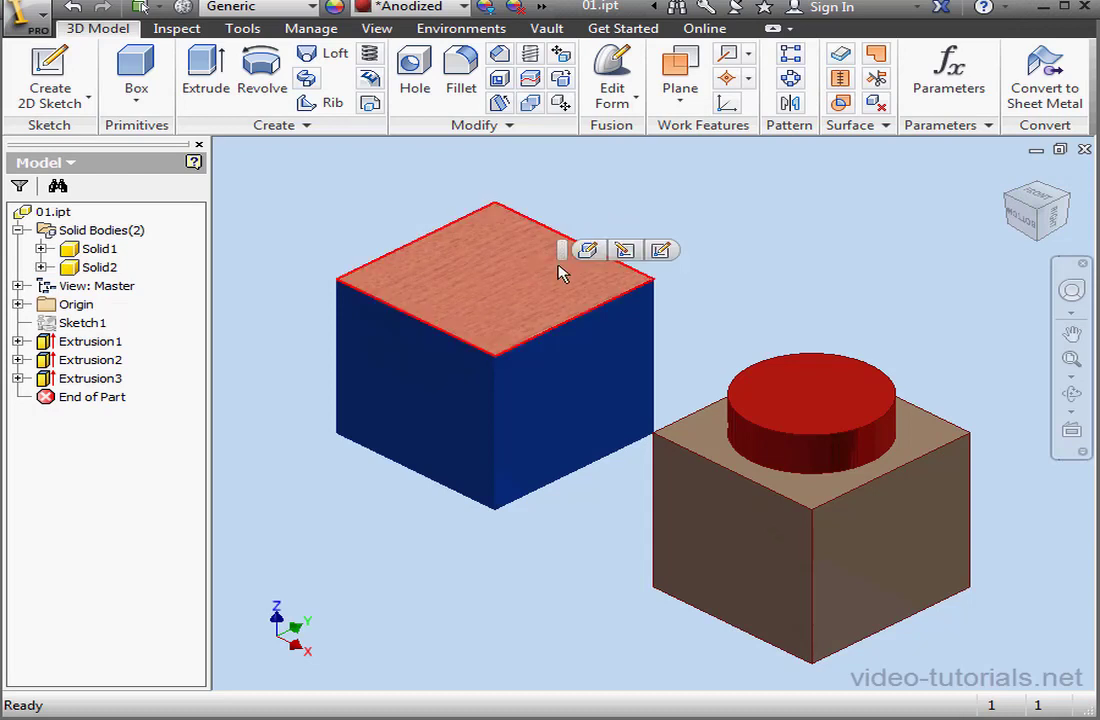
click(486, 7)
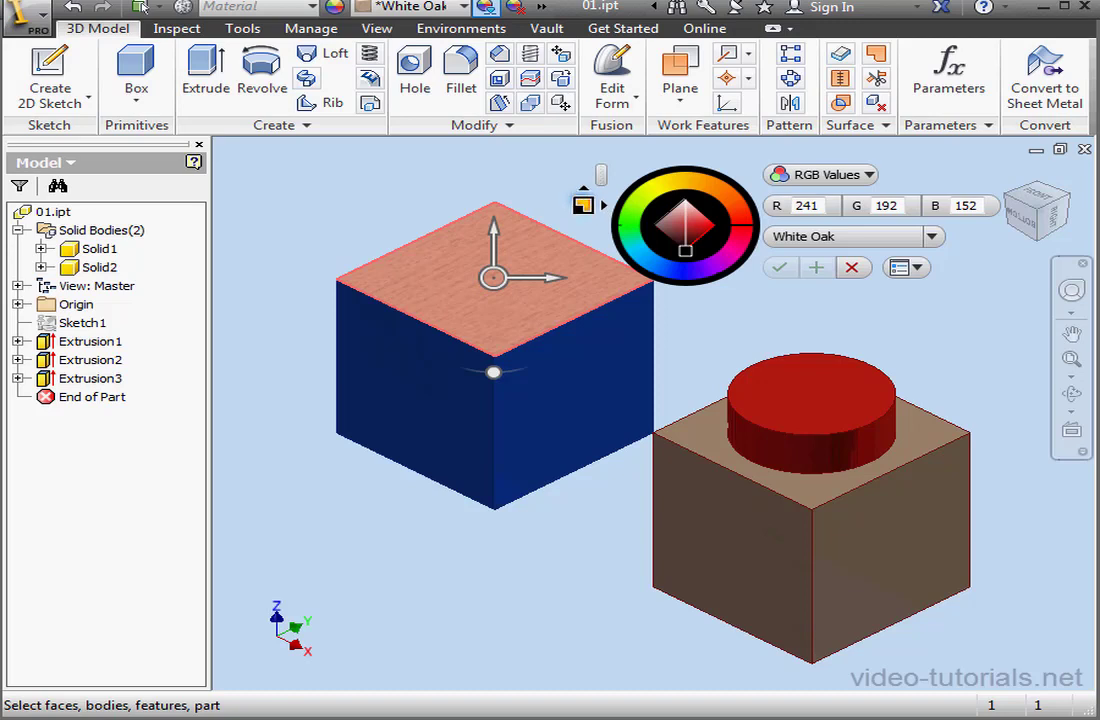
click(582, 188)
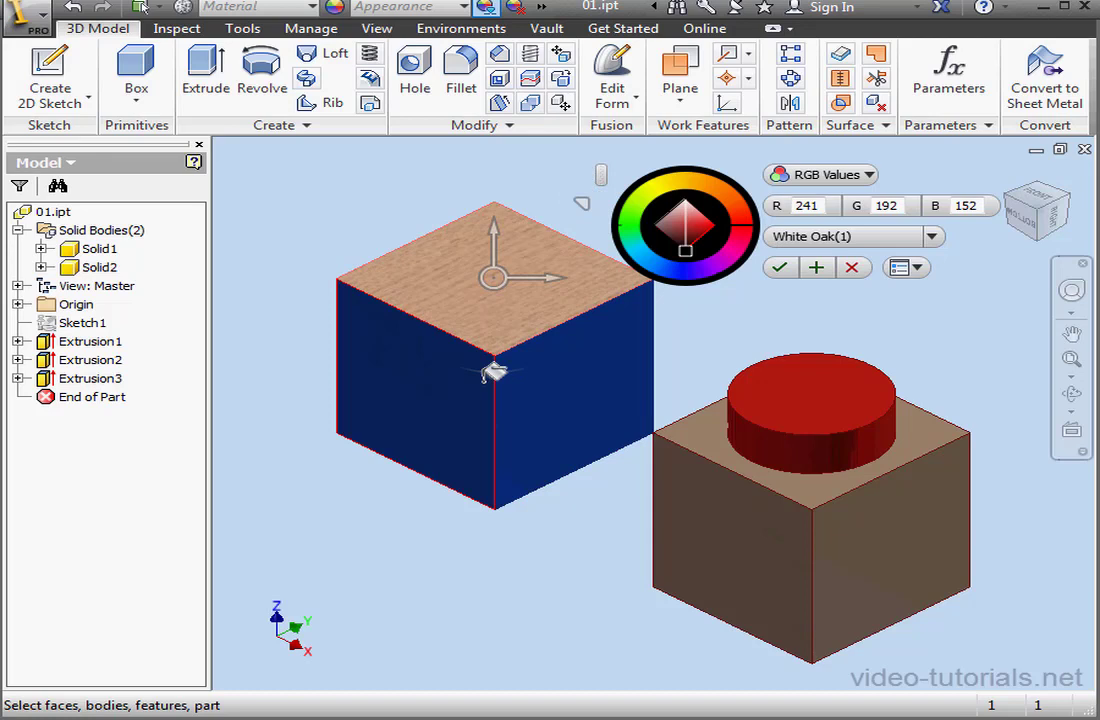
mouse_move(493, 371)
mouse_down()
mouse_move(520, 371)
mouse_move(457, 371)
mouse_move(491, 377)
mouse_up()
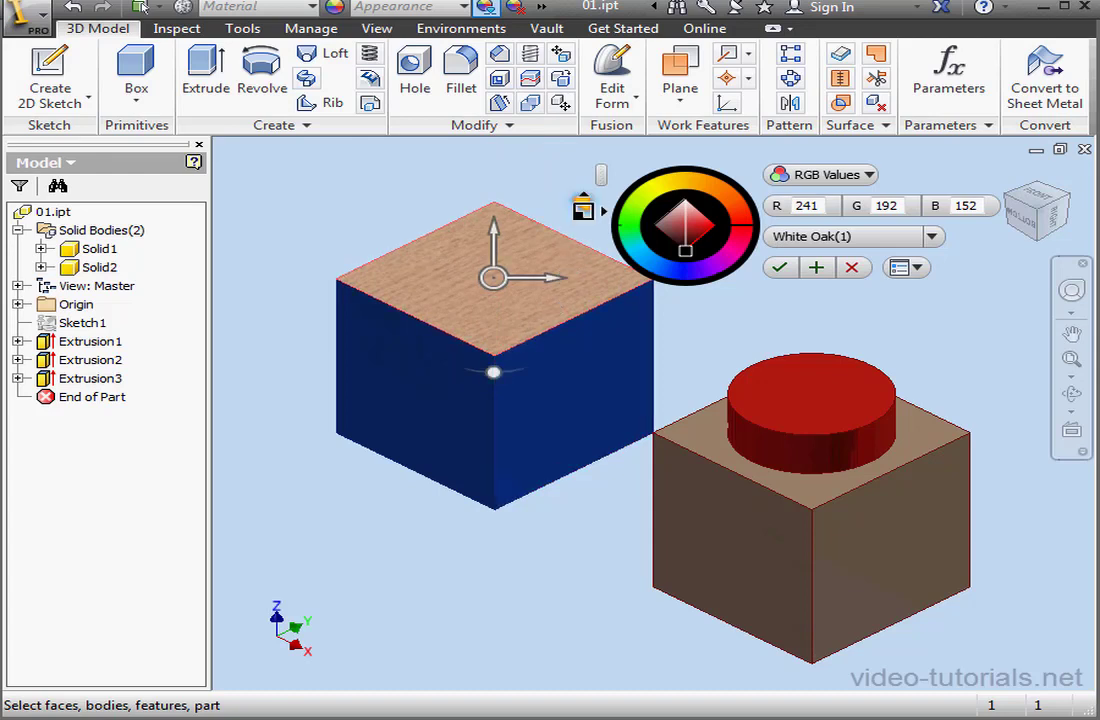
Change the adjusted White Oak colour to a dark yellow, HSL 60, 40, 39, with HSL values displayed, and apply the adjustment.
mouse_move(685, 248)
mouse_down()
mouse_move(695, 226)
mouse_move(698, 258)
mouse_up()
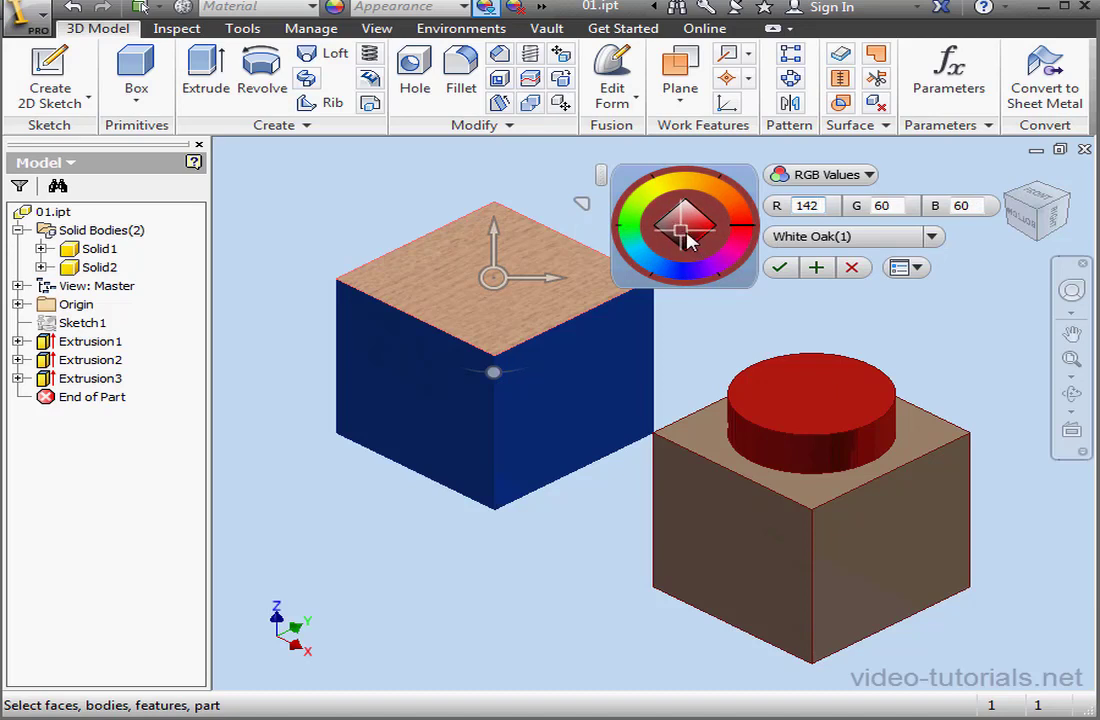
drag(737, 228, 680, 221)
double_click(800, 205)
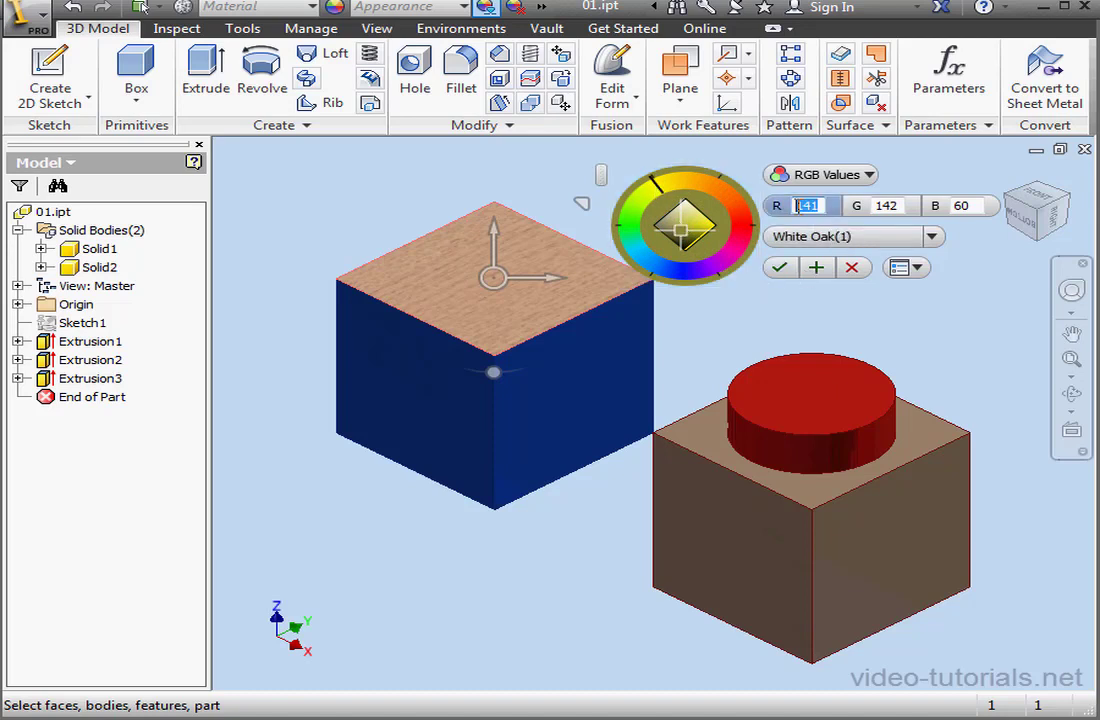
click(869, 175)
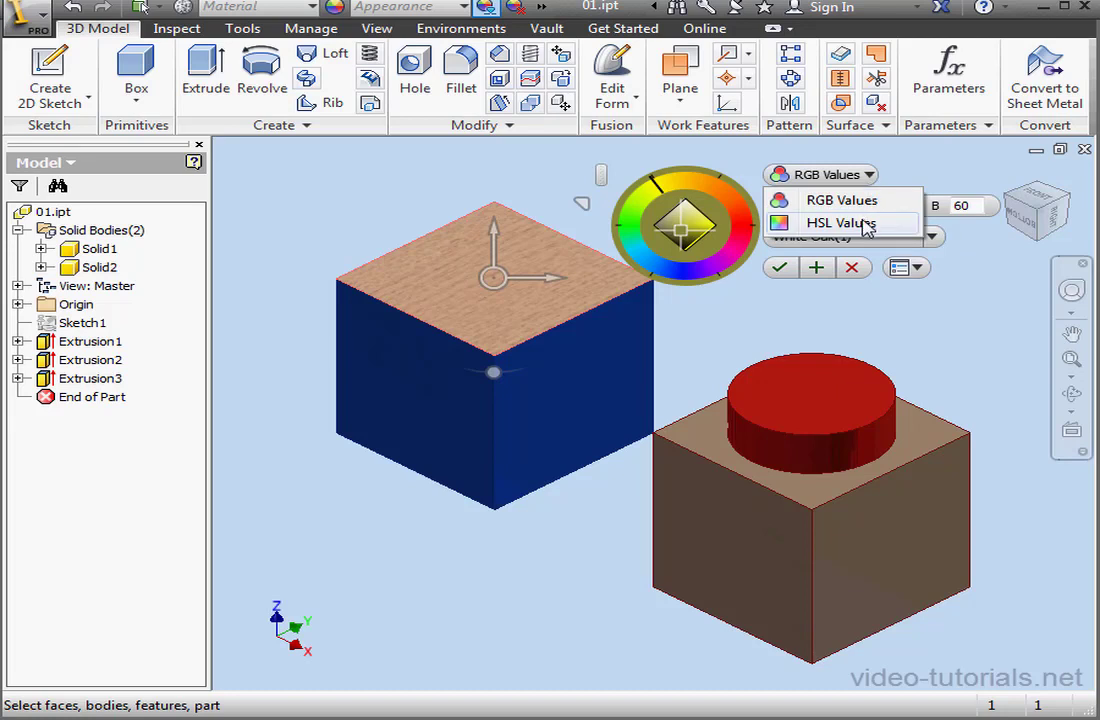
click(864, 224)
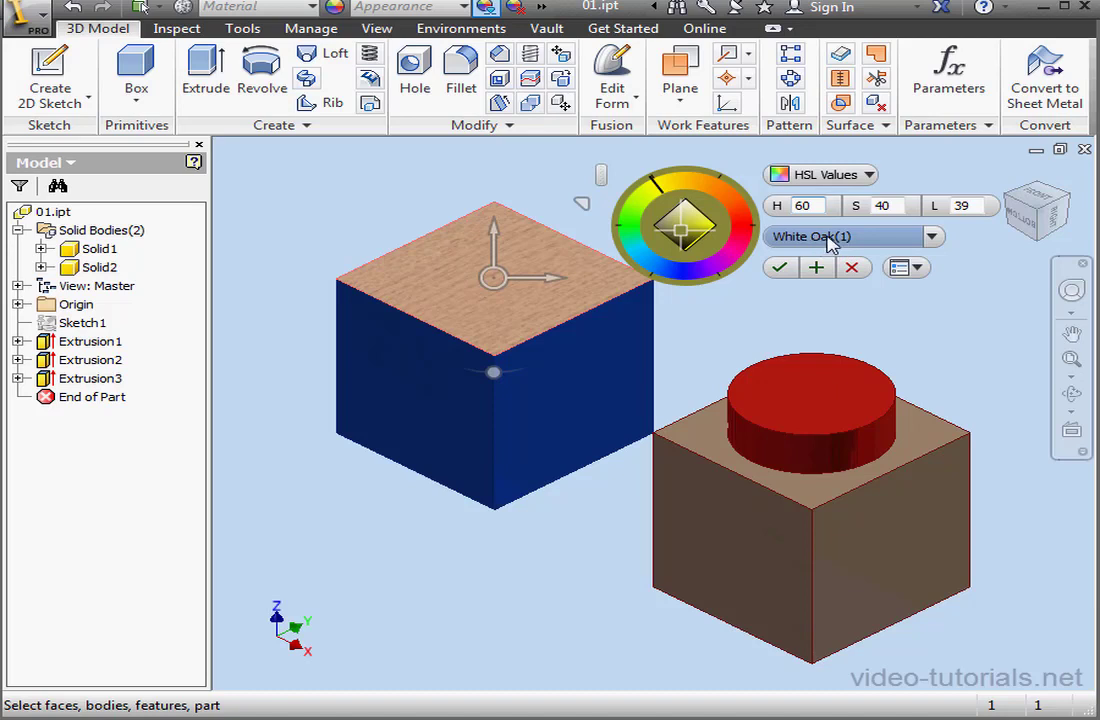
click(789, 272)
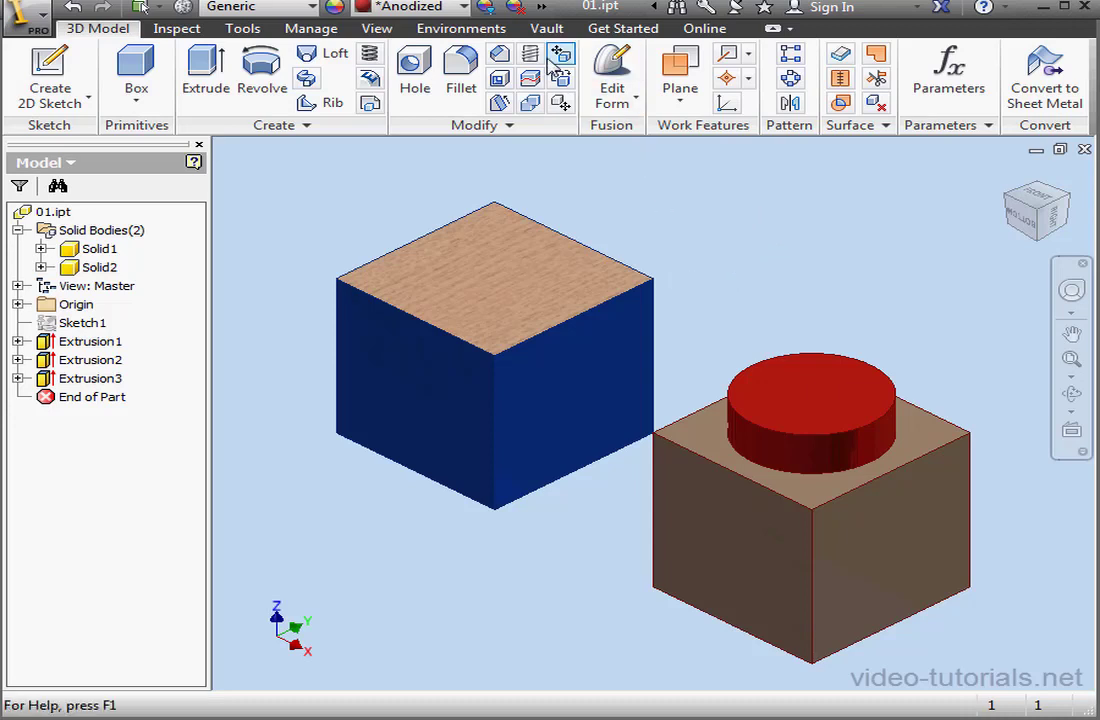
Copy the Anodized - Red appearance from the cylinder's top face to the blue cube's right side face using Adjust, and apply it.
click(487, 9)
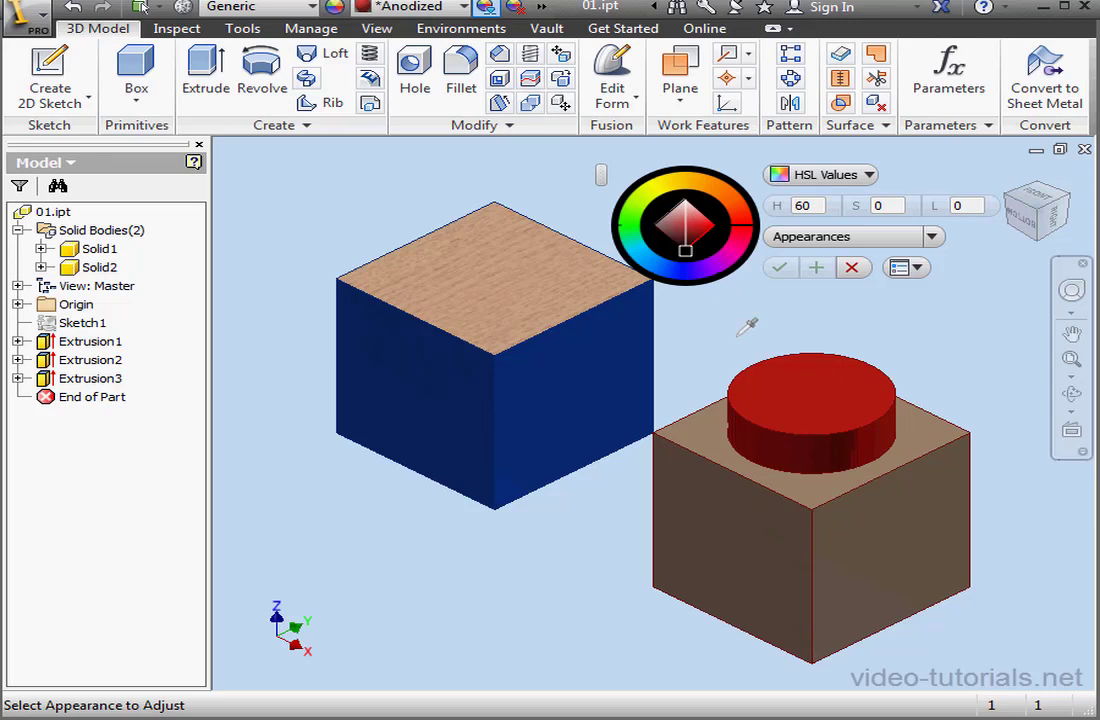
click(830, 373)
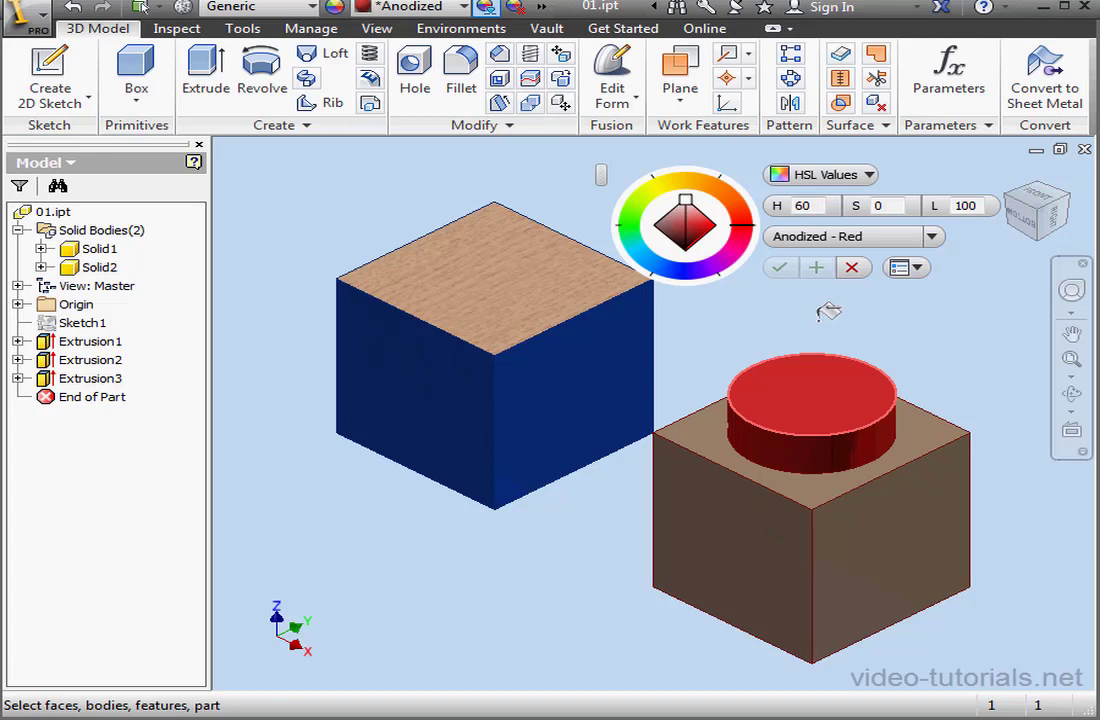
click(627, 338)
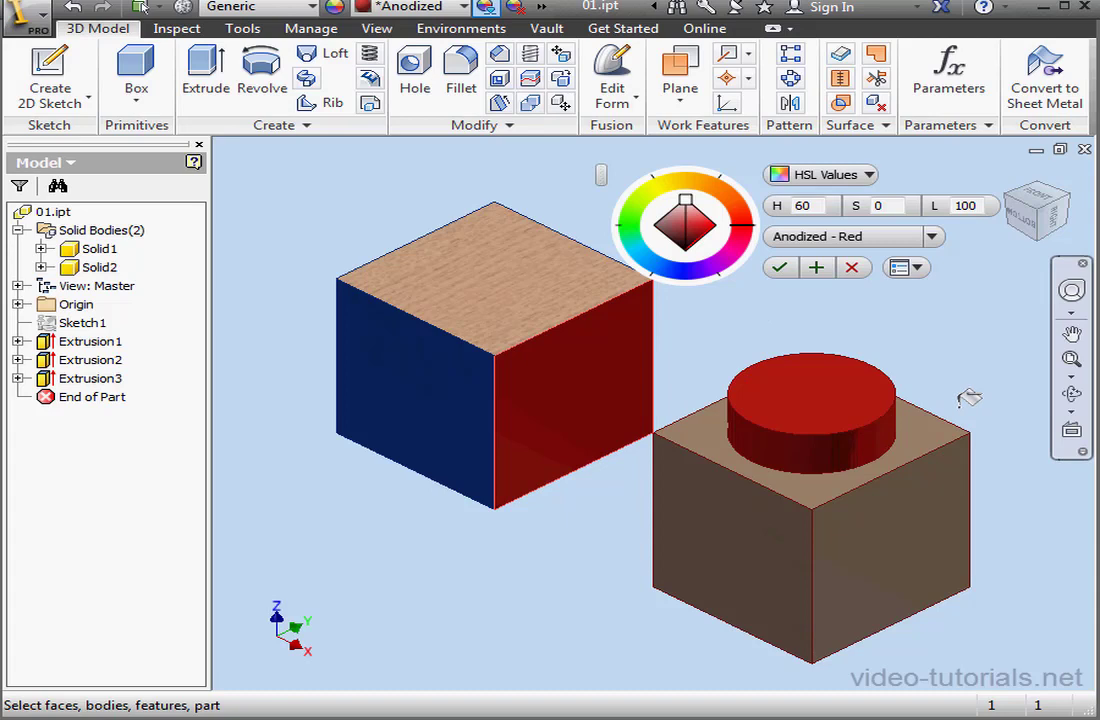
click(816, 268)
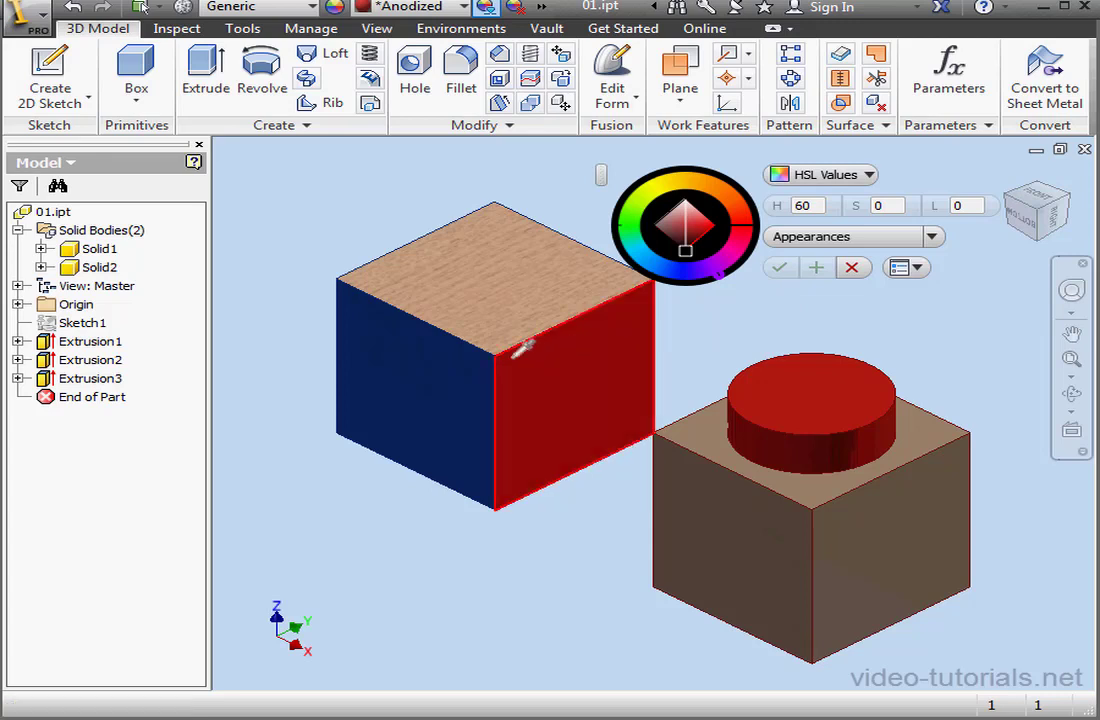
Copy the Anodized - Blue appearance from the blue side face of the Solid1 cube to the cylinder's top face, and apply it.
click(446, 362)
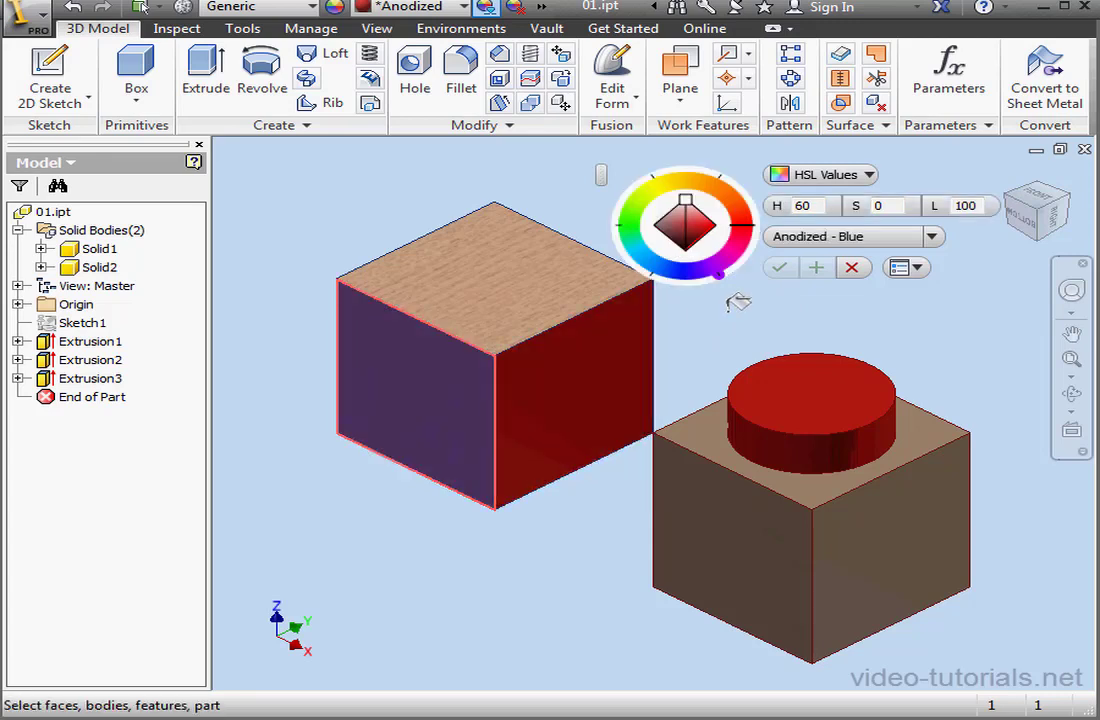
click(745, 385)
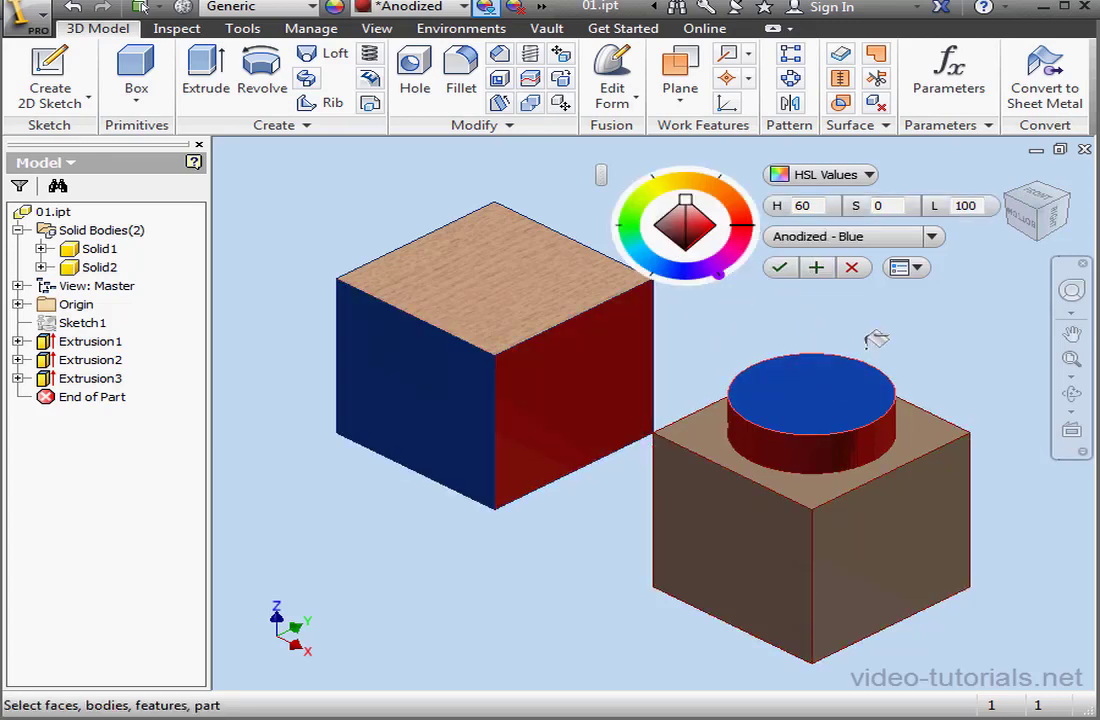
click(780, 268)
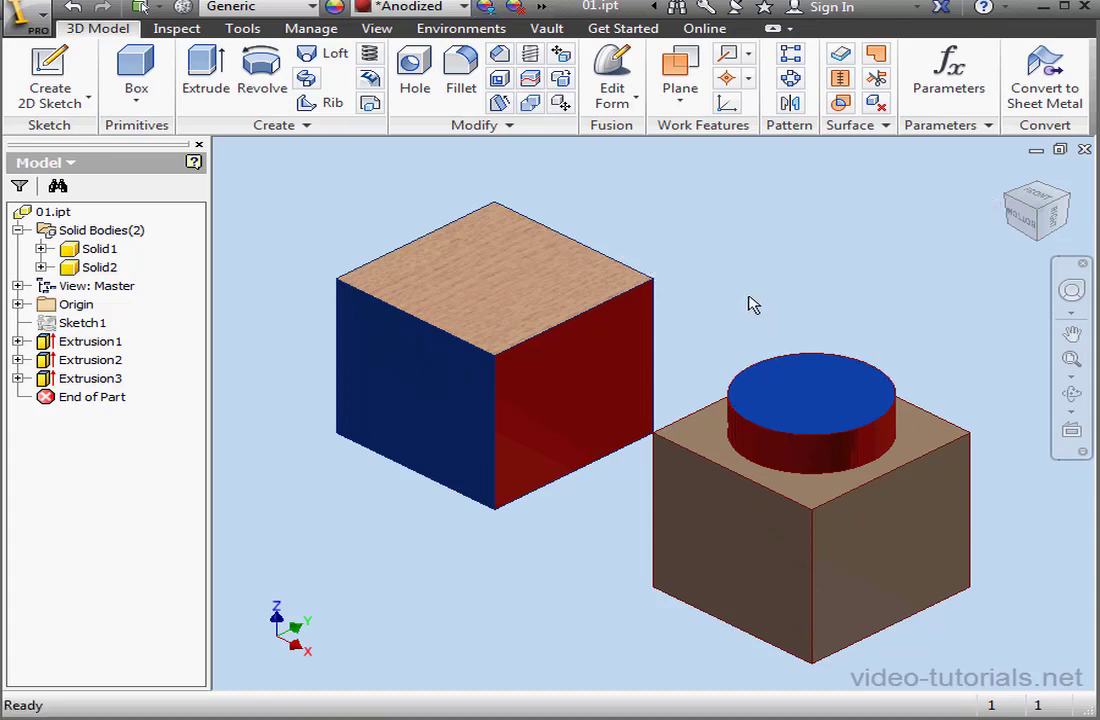
Set the face appearance of the two visible side faces of the block under the cylinder to Anodized - White.
click(712, 498)
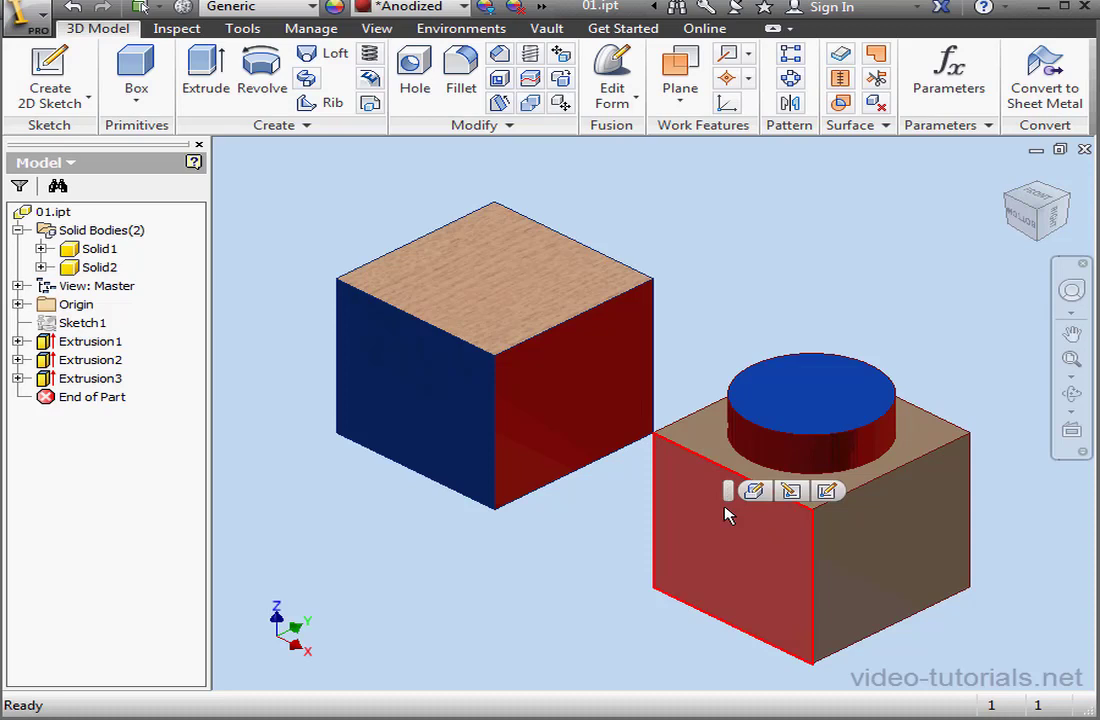
ctrl+click(880, 555)
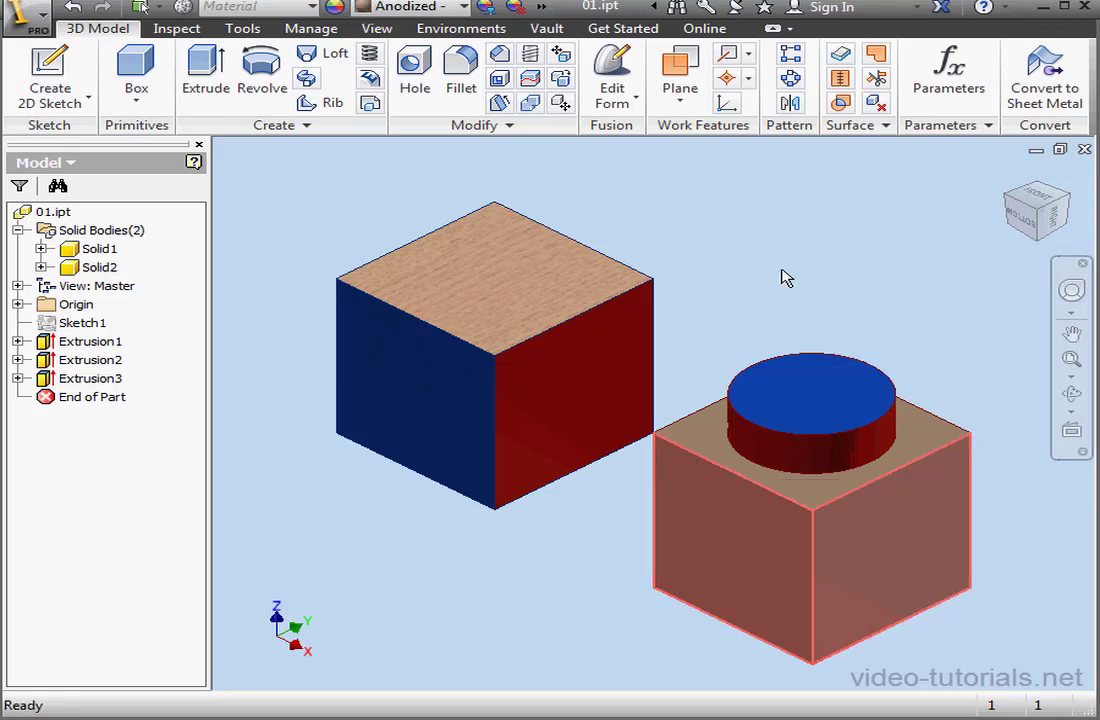
right_click(774, 228)
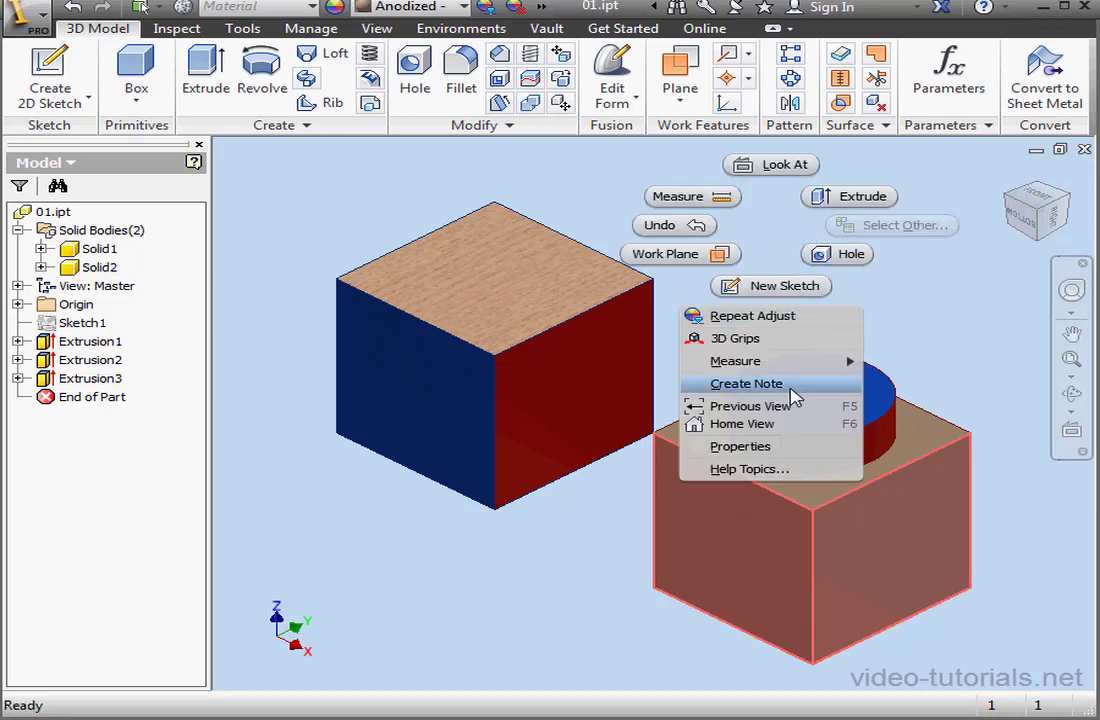
click(758, 447)
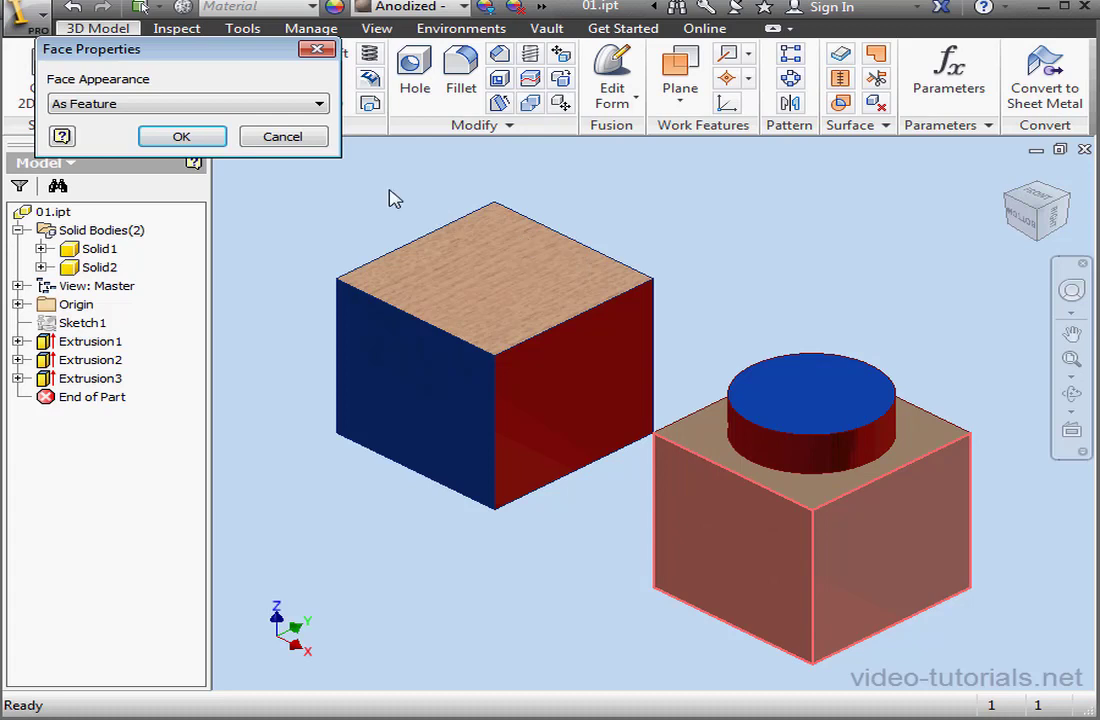
click(319, 104)
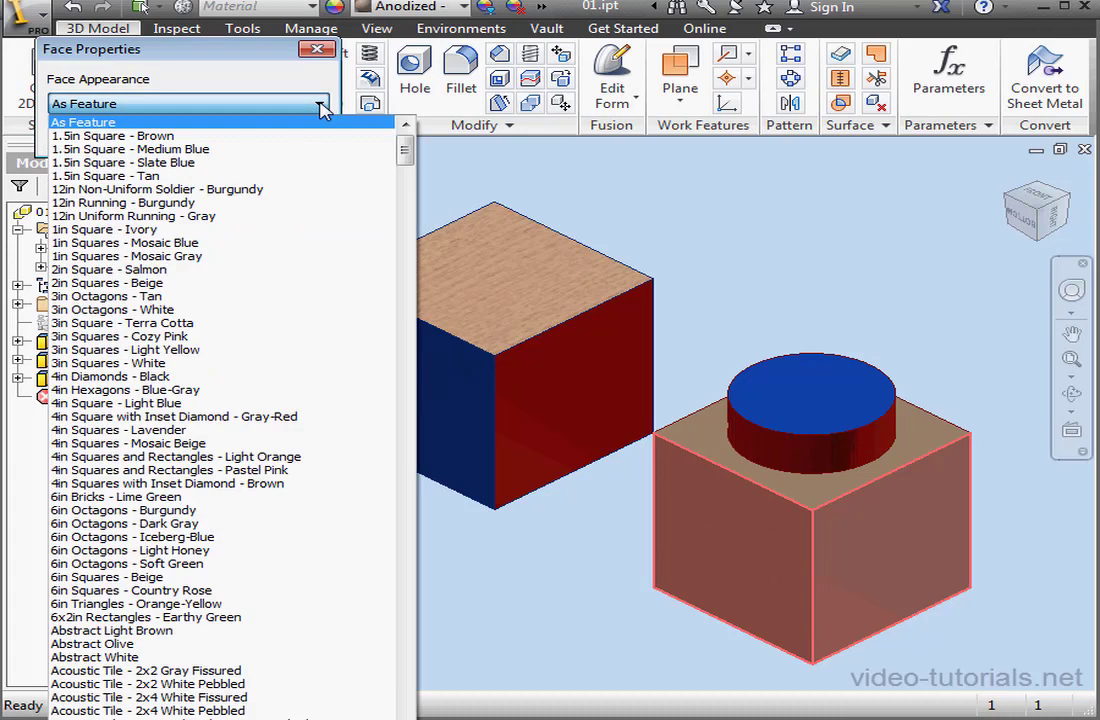
drag(406, 150, 407, 176)
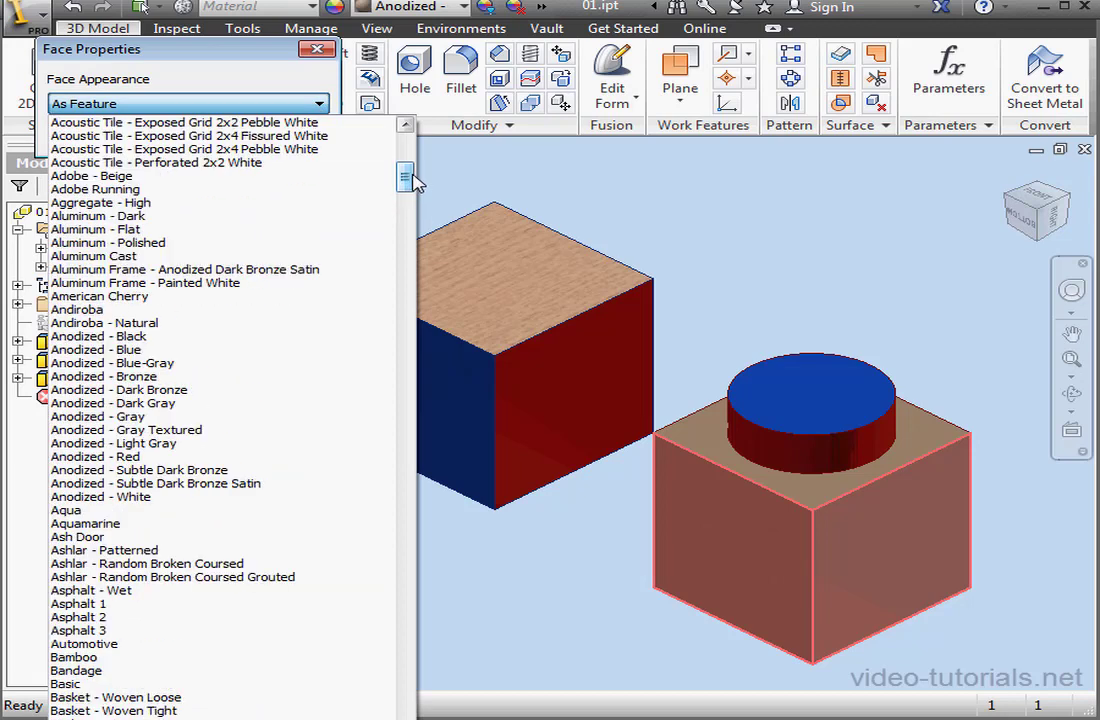
click(205, 497)
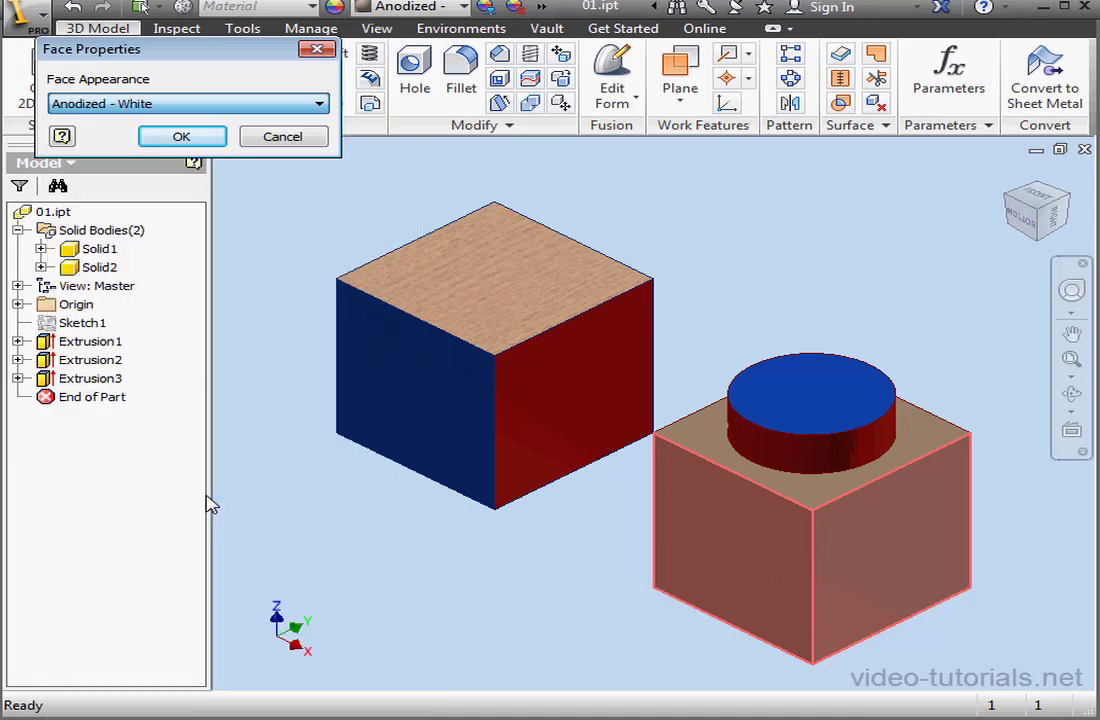
click(185, 137)
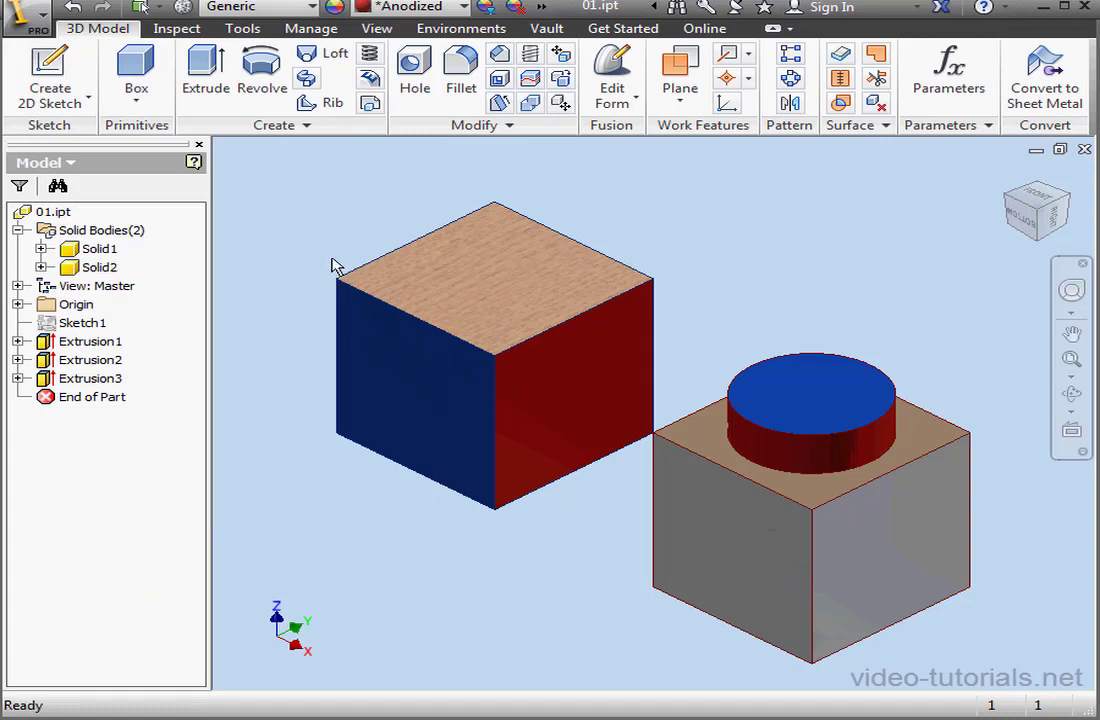
Clear the appearance override from the cylinder's blue top face.
click(516, 7)
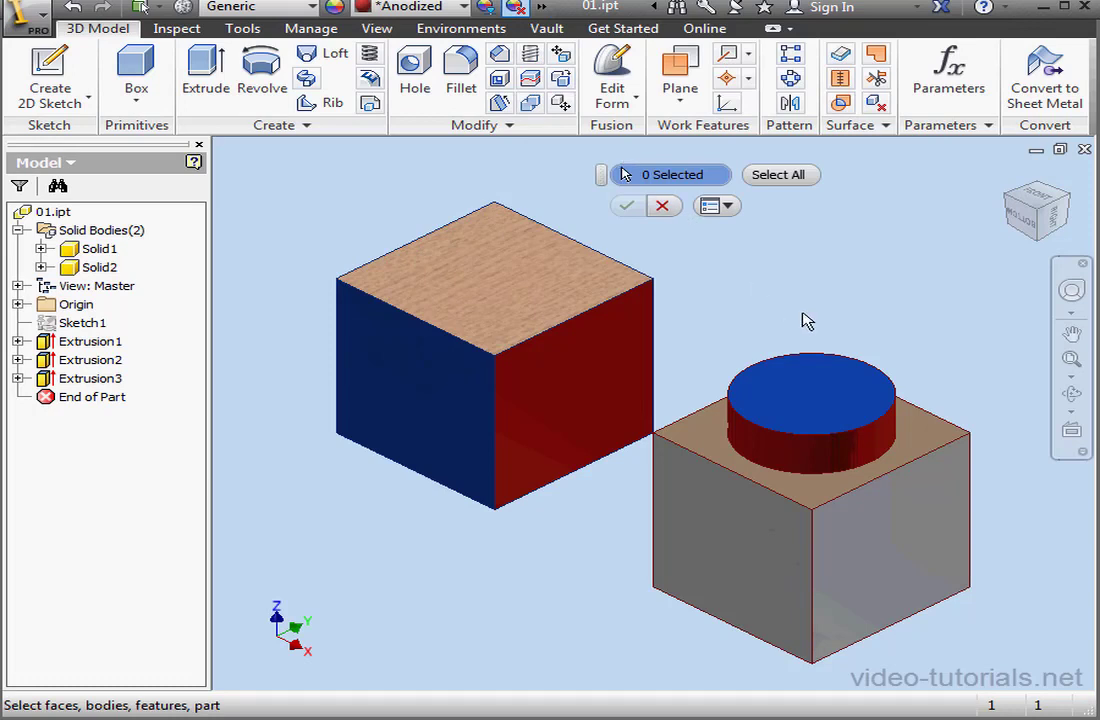
click(818, 396)
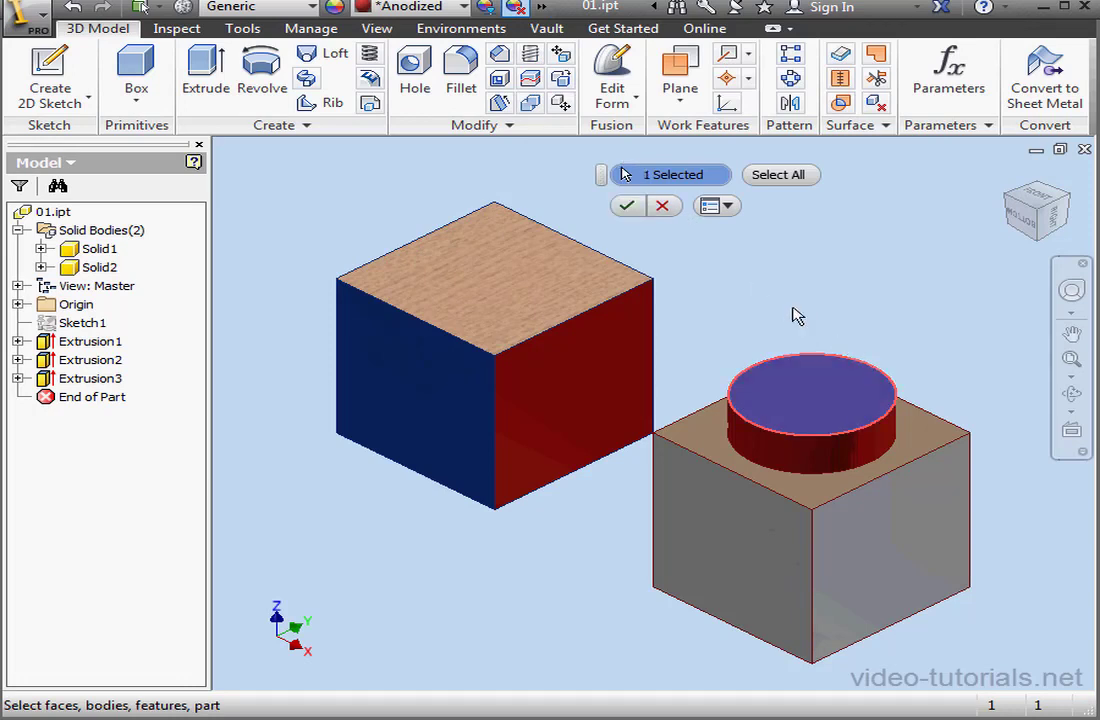
click(627, 207)
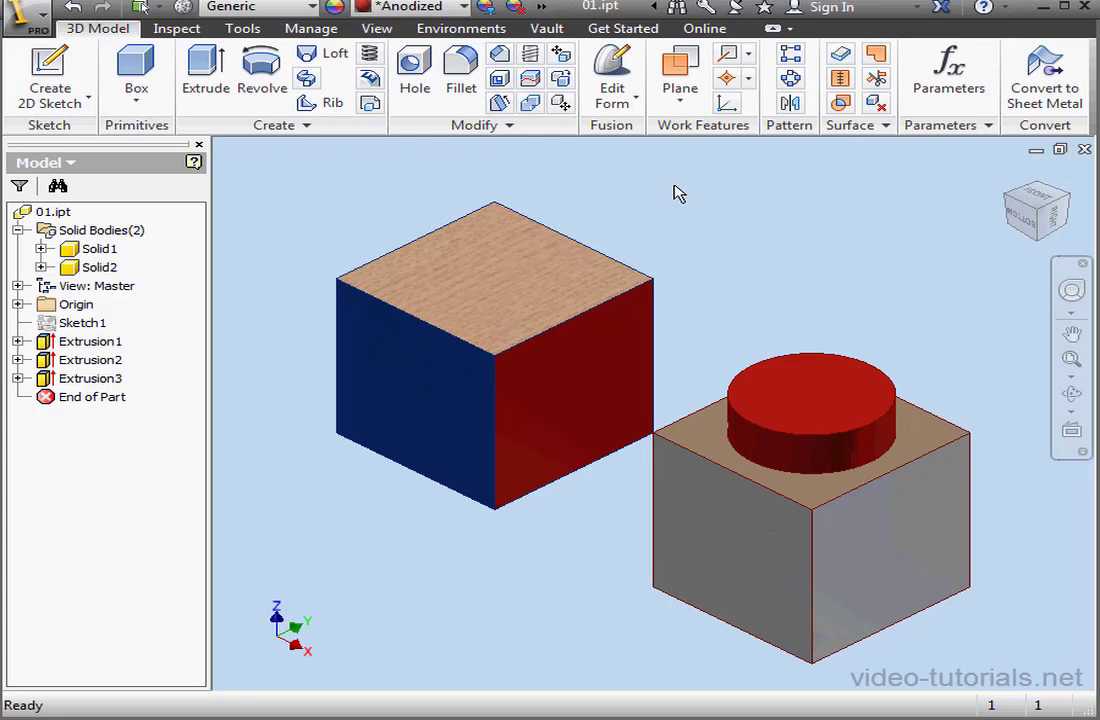
Clear the appearance override from the Solid1 body, as well as the wood override on that cube's top face.
click(515, 7)
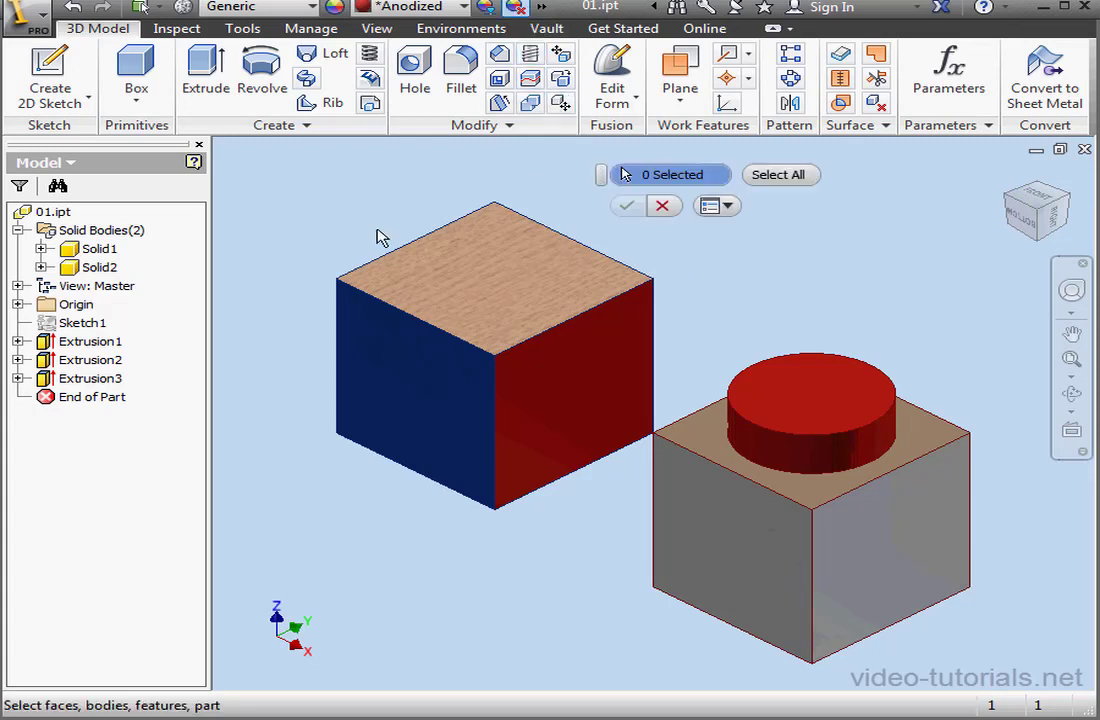
click(100, 248)
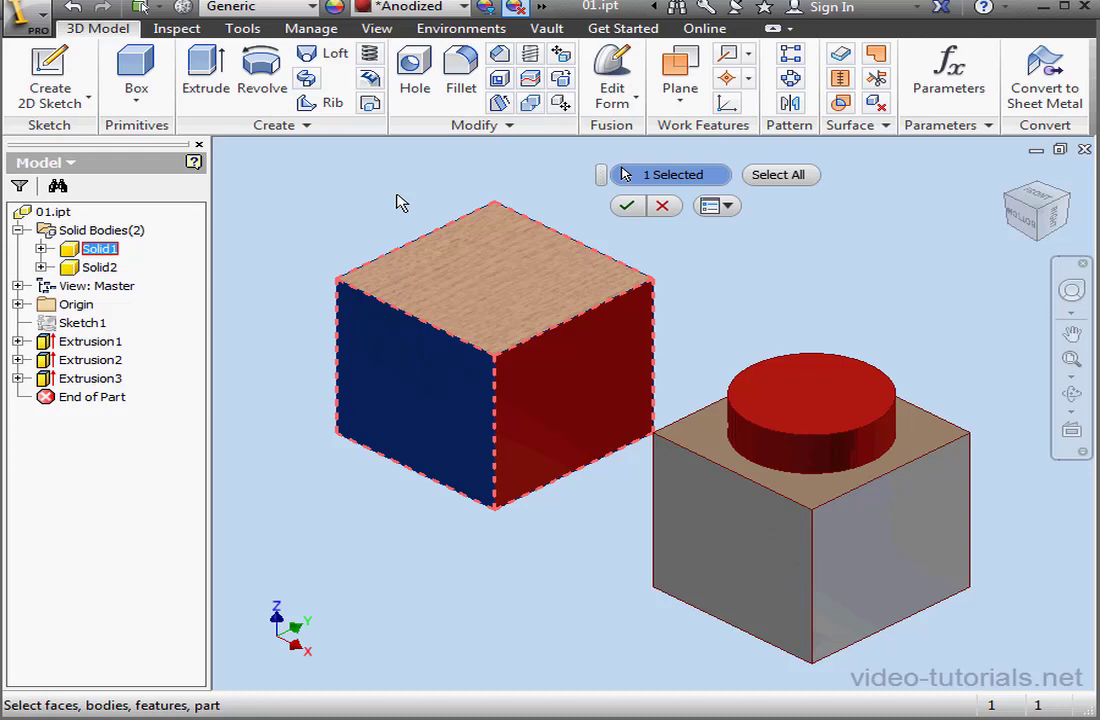
click(627, 205)
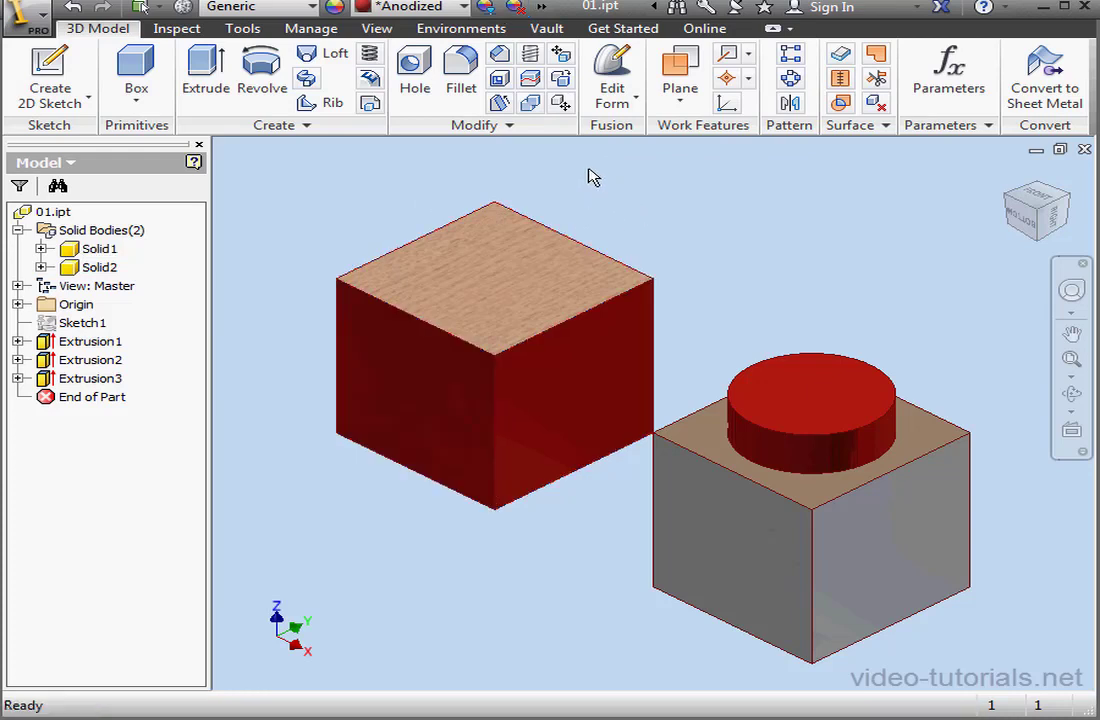
click(510, 272)
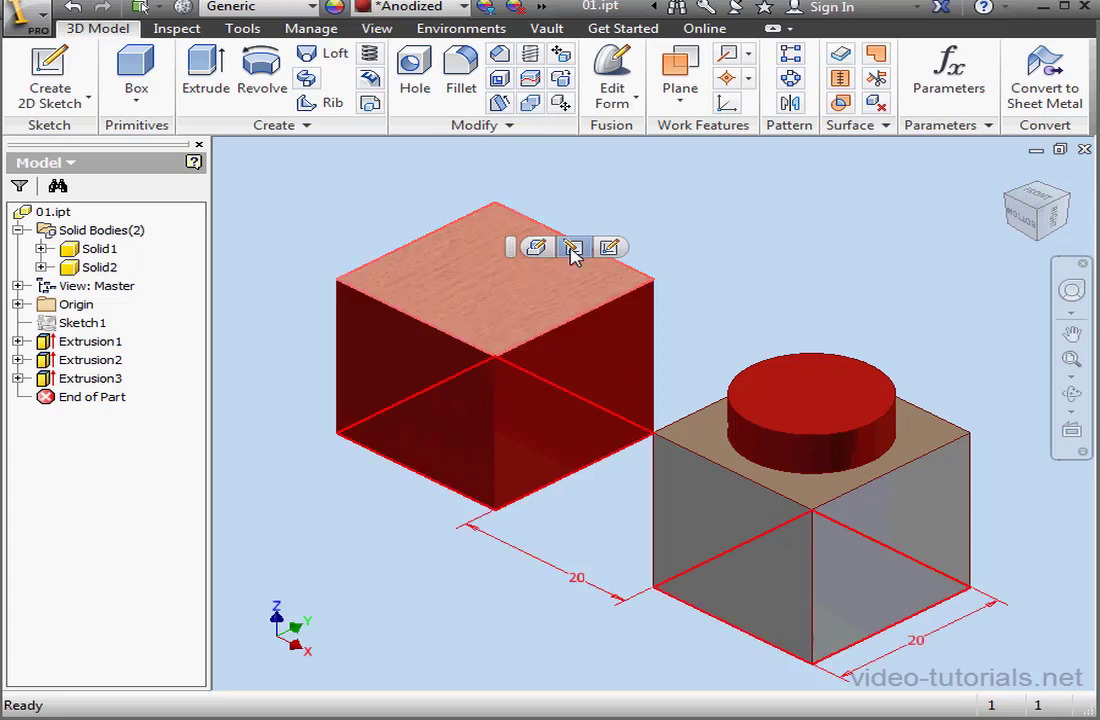
click(514, 8)
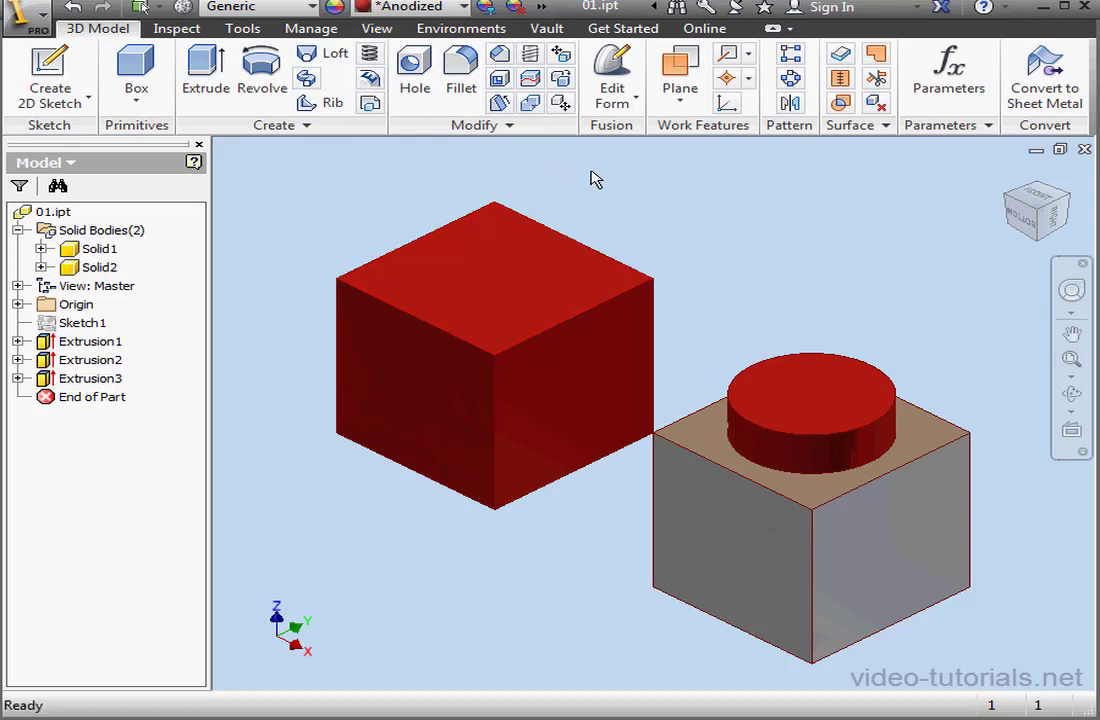
Clear the appearance override from the whole part, 01.ipt.
click(516, 7)
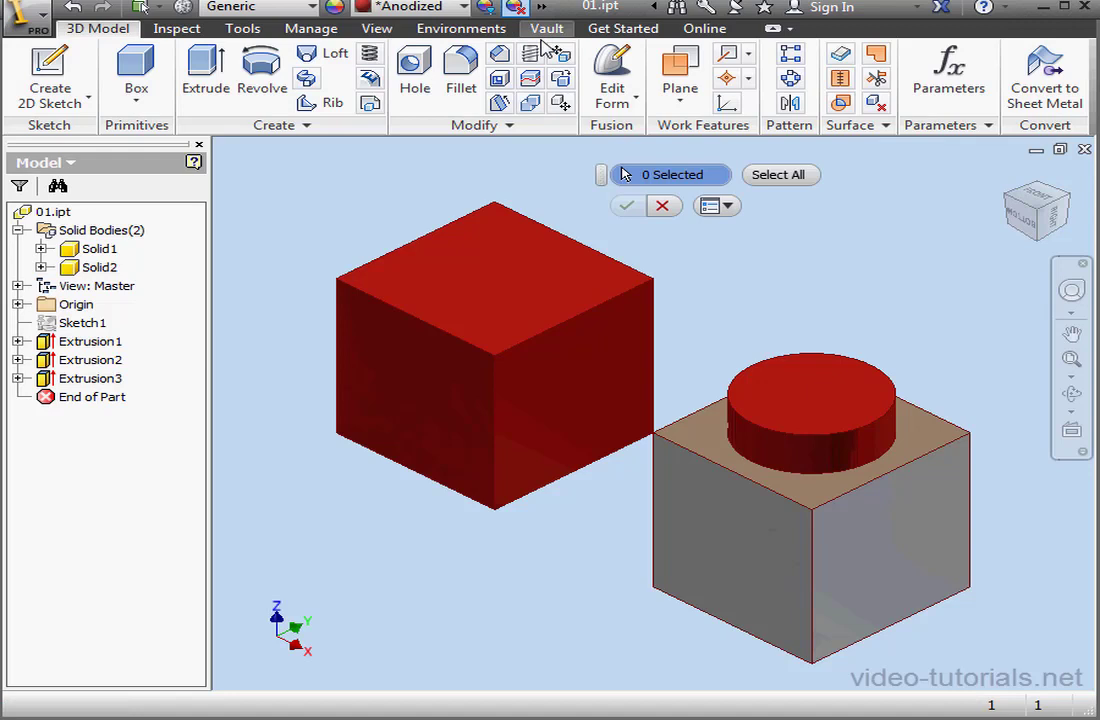
click(52, 211)
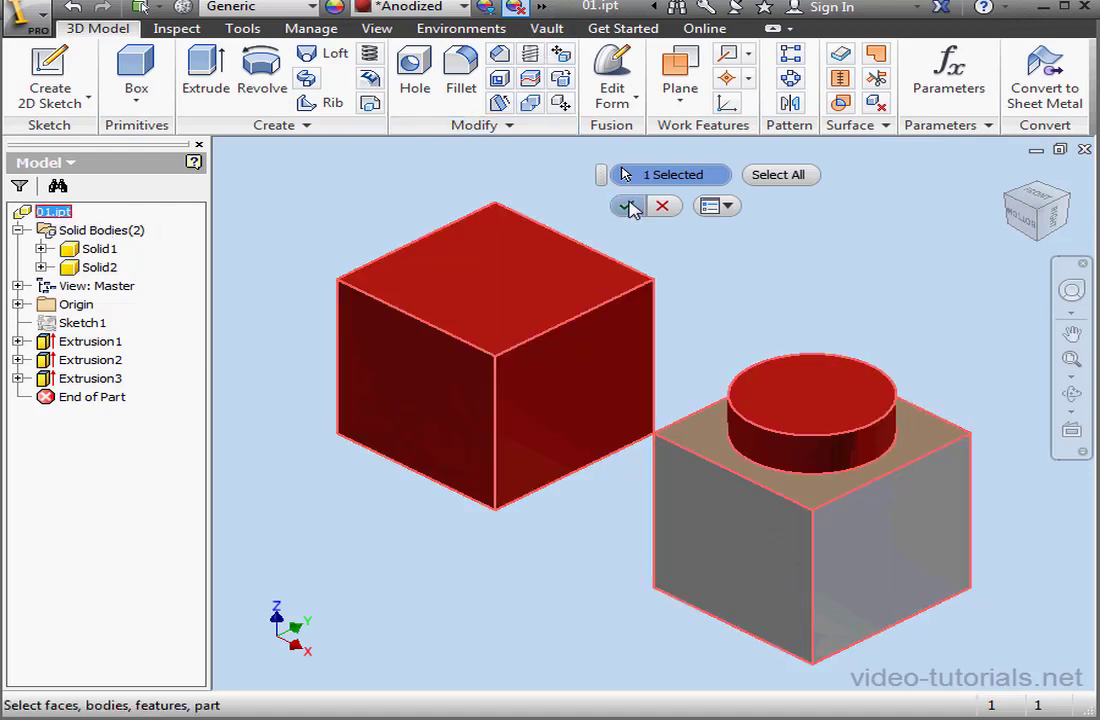
click(628, 207)
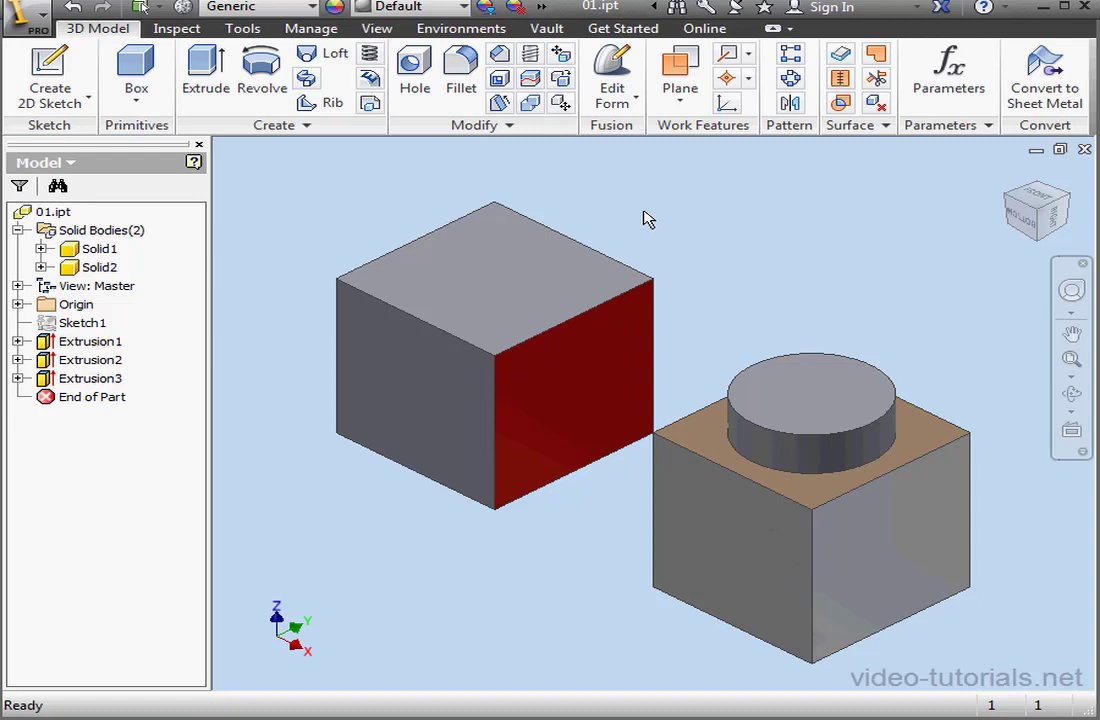
Clear all remaining appearance overrides in the model together, using Select All.
click(515, 7)
click(778, 174)
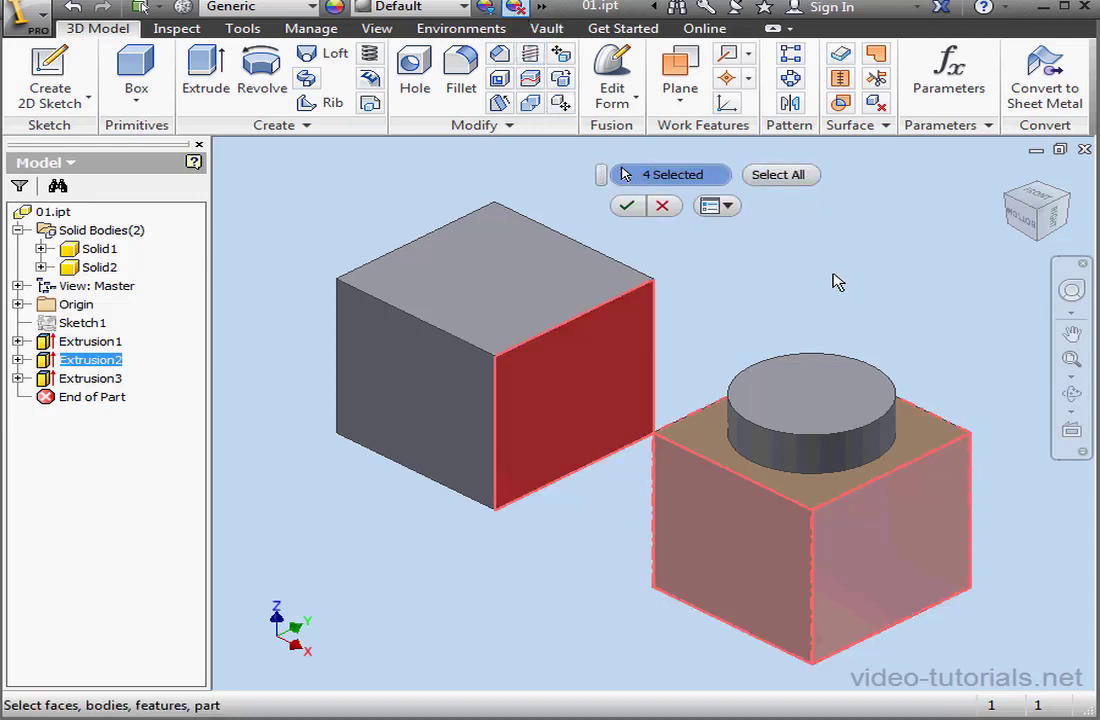
click(630, 207)
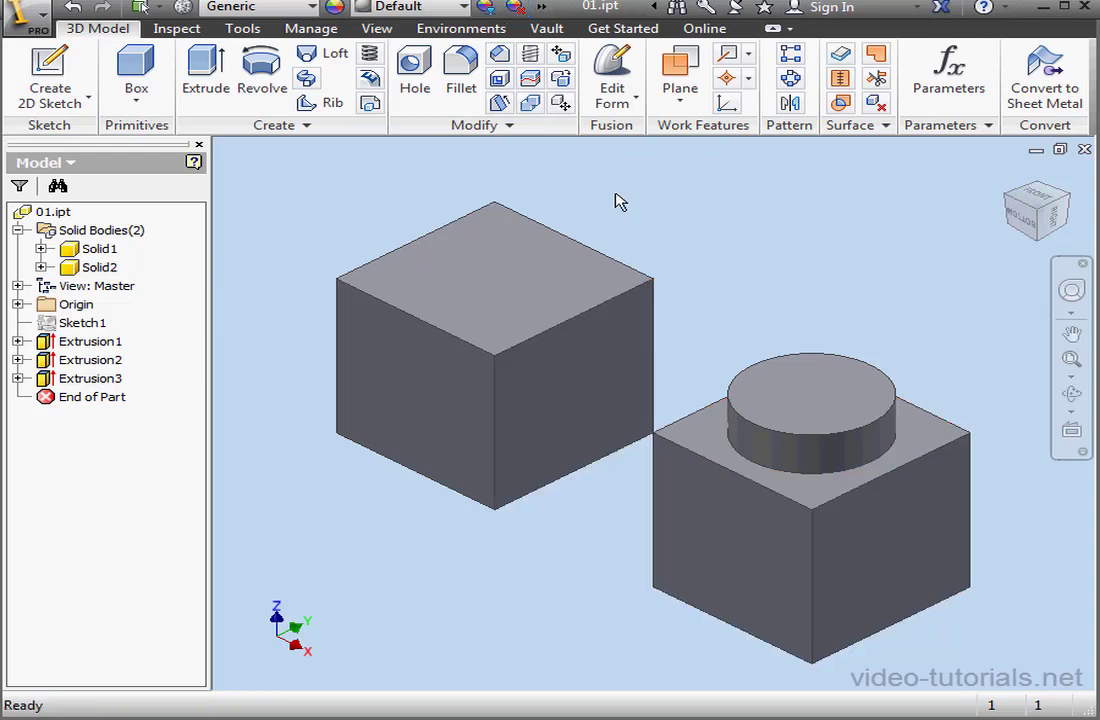